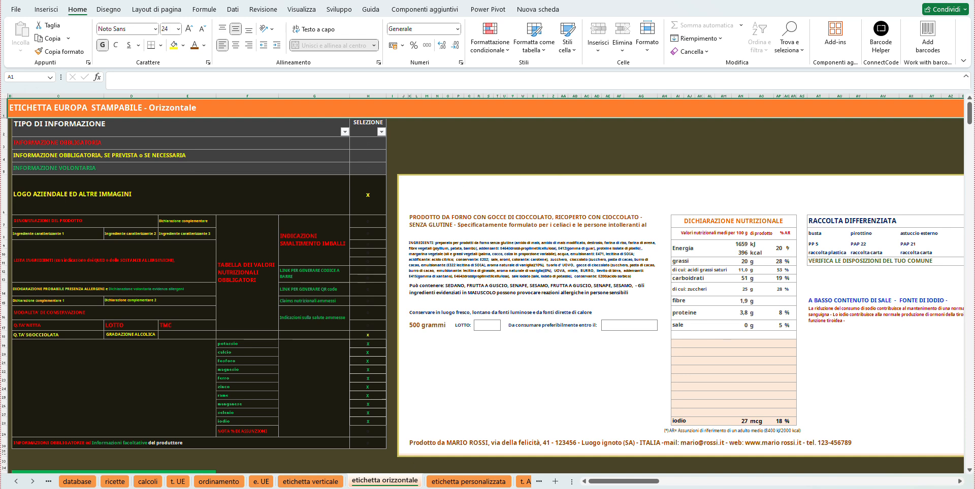
# Insert the logo picture from this device above the product name on the horizontal label and shrink it to about 3.68 × 7.14 cm
pyautogui.click(423, 191)
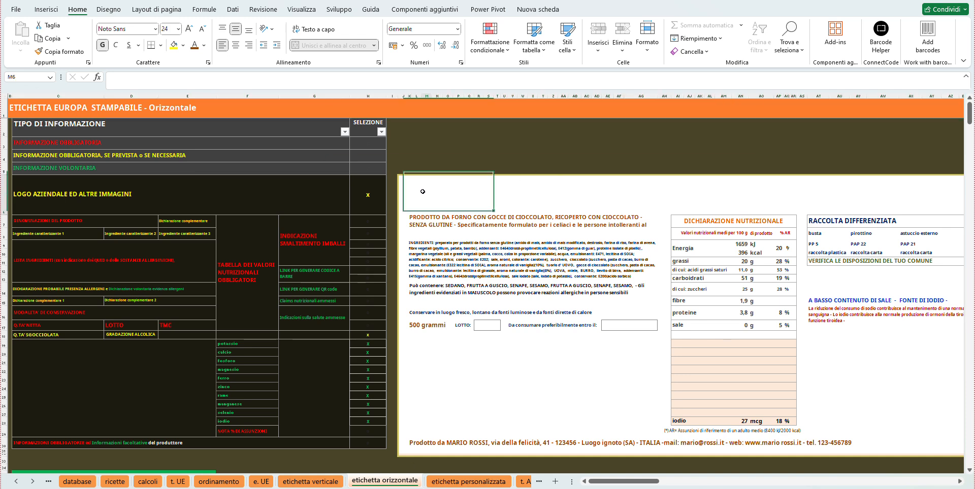
pyautogui.click(46, 9)
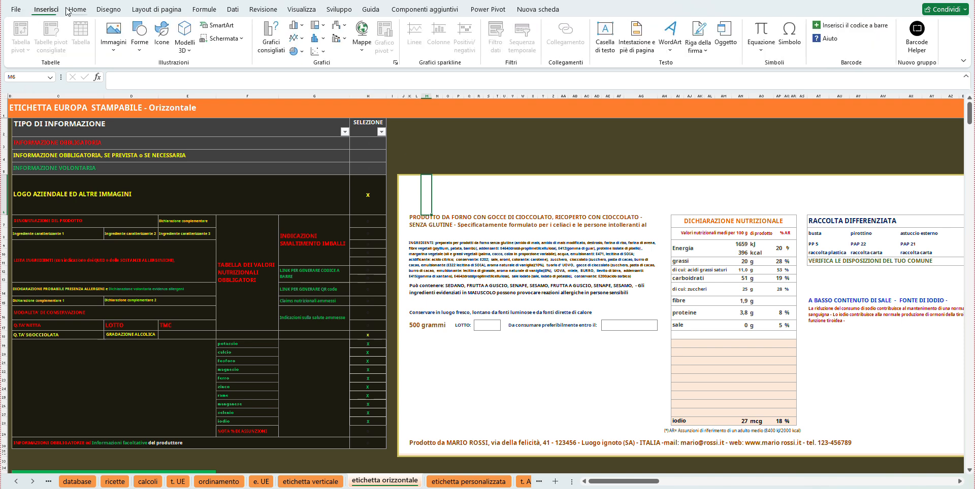
pyautogui.click(113, 36)
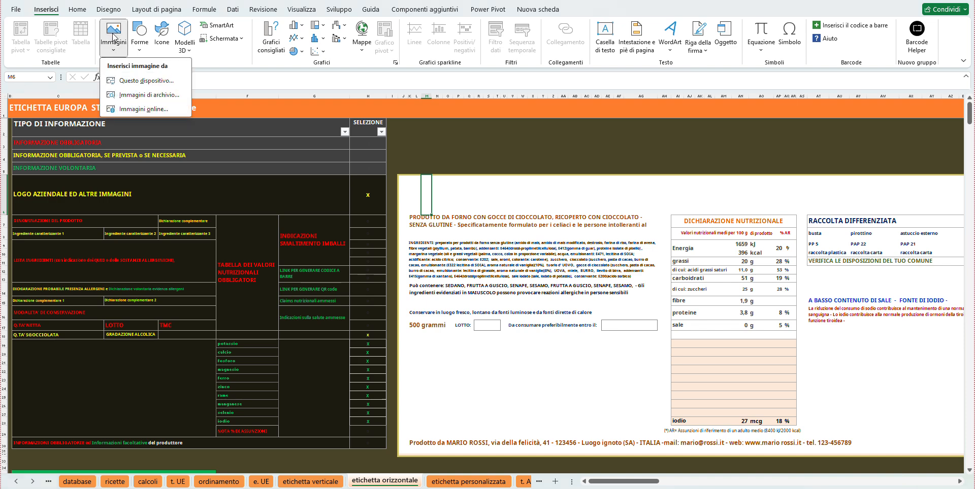
pyautogui.click(139, 81)
pyautogui.doubleClick(418, 110)
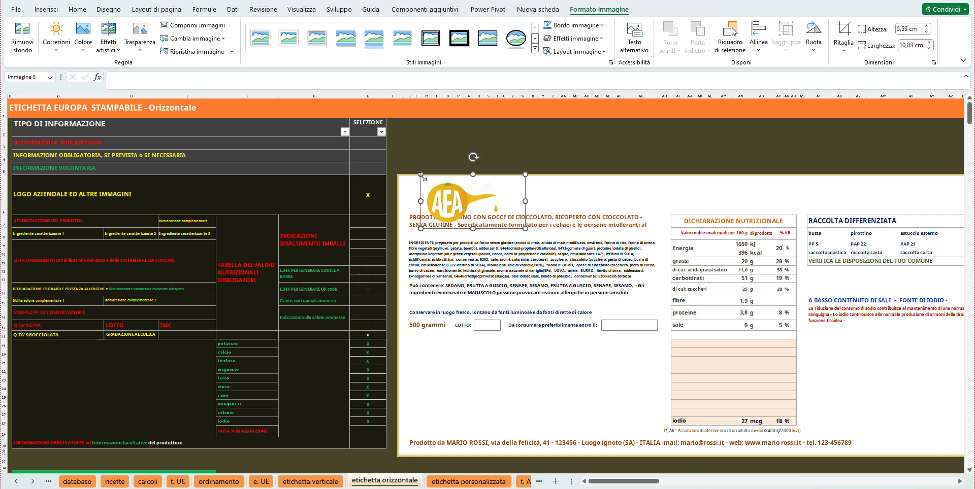
pyautogui.moveTo(421, 175); pyautogui.dragTo(446, 187)
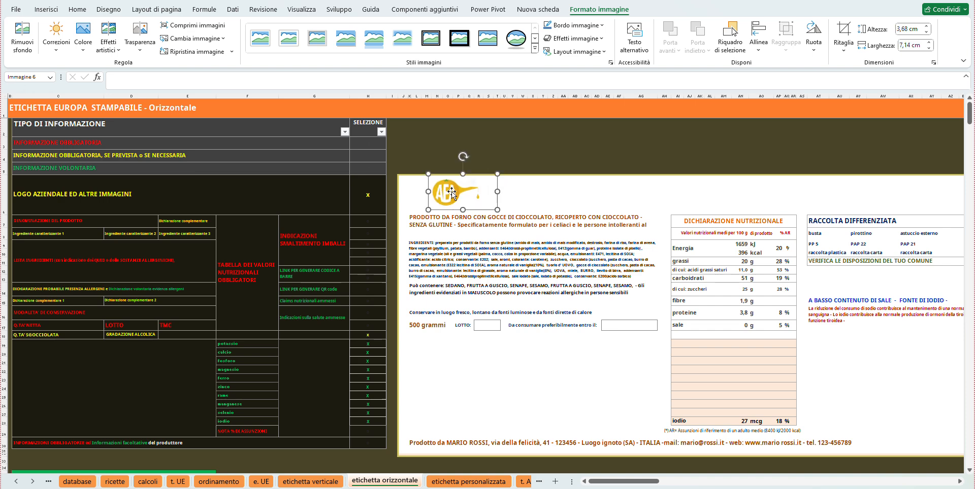
pyautogui.click(503, 359)
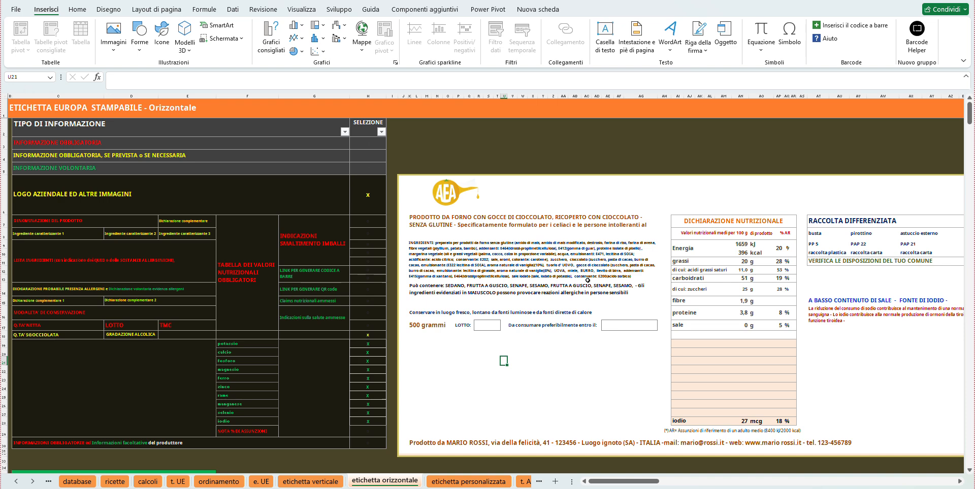
# Fill in the label's lot as 320/24 and its best-before date as 31/01/2025
pyautogui.click(484, 326)
pyautogui.write('320')
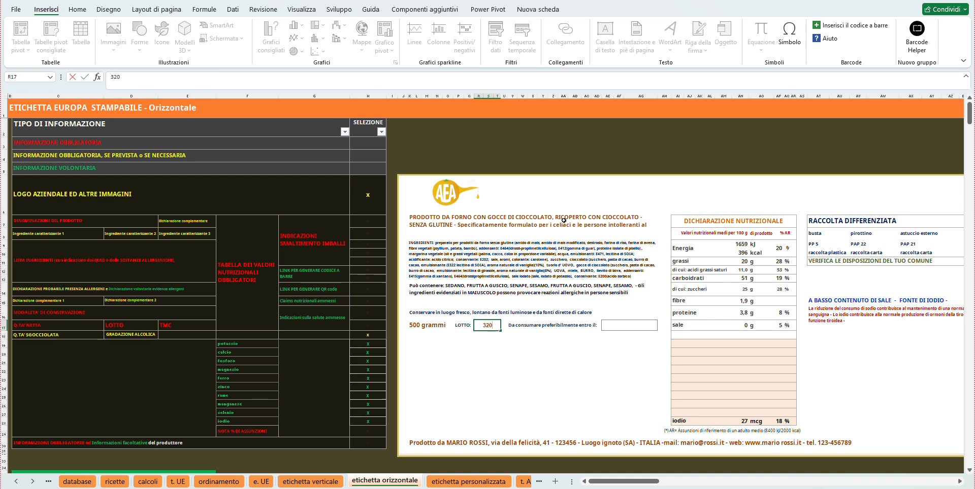
pyautogui.write('/24')
pyautogui.press('Return')
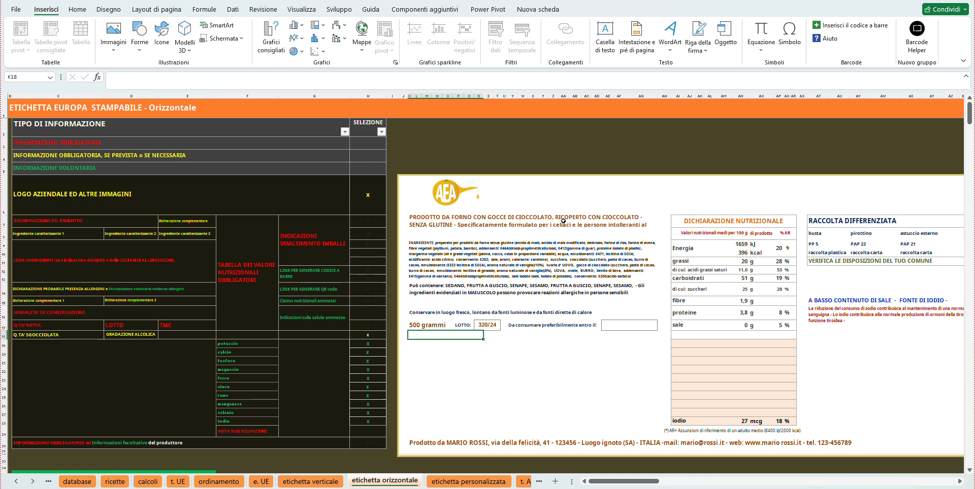
pyautogui.click(623, 329)
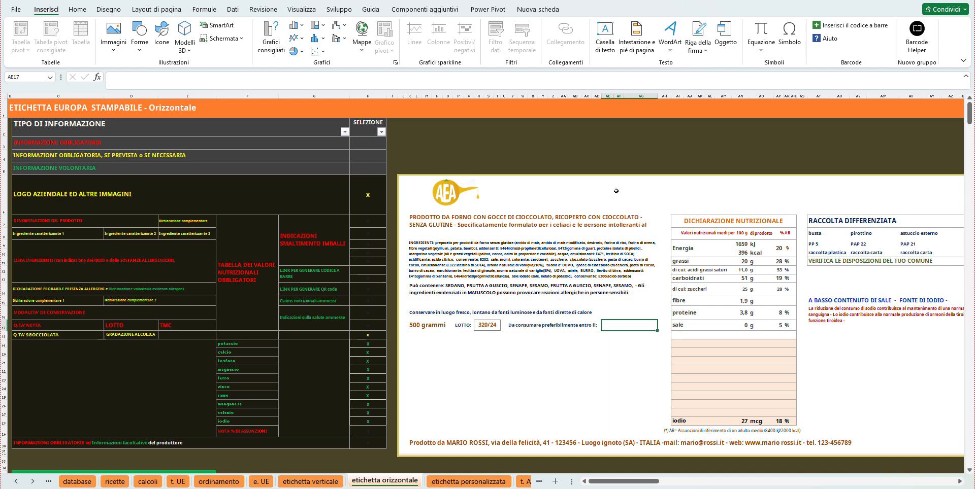
pyautogui.write('31/01/2025')
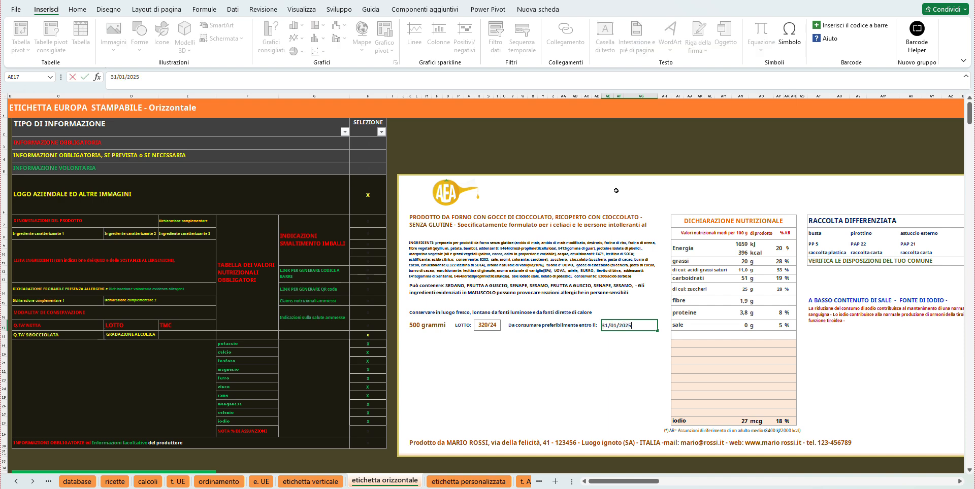
pyautogui.click(595, 352)
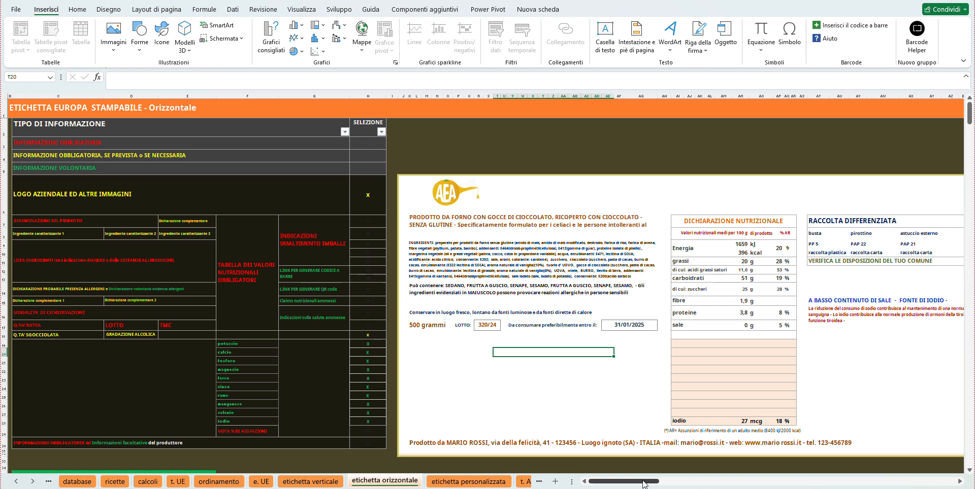
# Insert the "pittogramma riciclo rifiuti" picture from this device and shrink it to fit inside the RACCOLTA DIFFERENZIATA box
pyautogui.moveTo(644, 482); pyautogui.dragTo(649, 487)
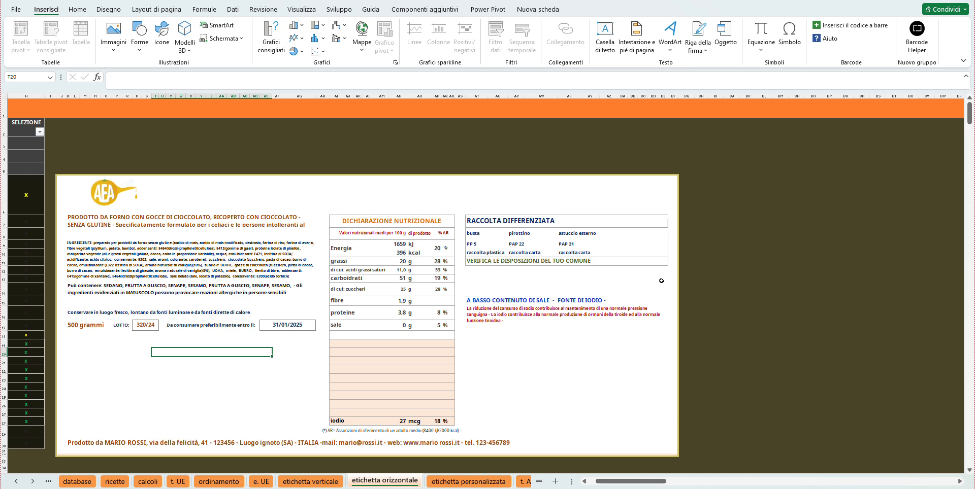
pyautogui.click(638, 244)
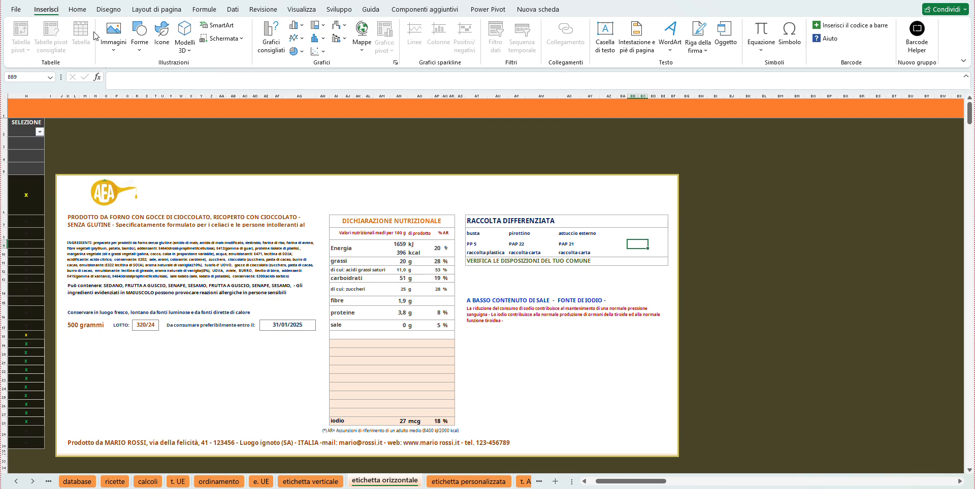
pyautogui.click(113, 41)
pyautogui.click(157, 83)
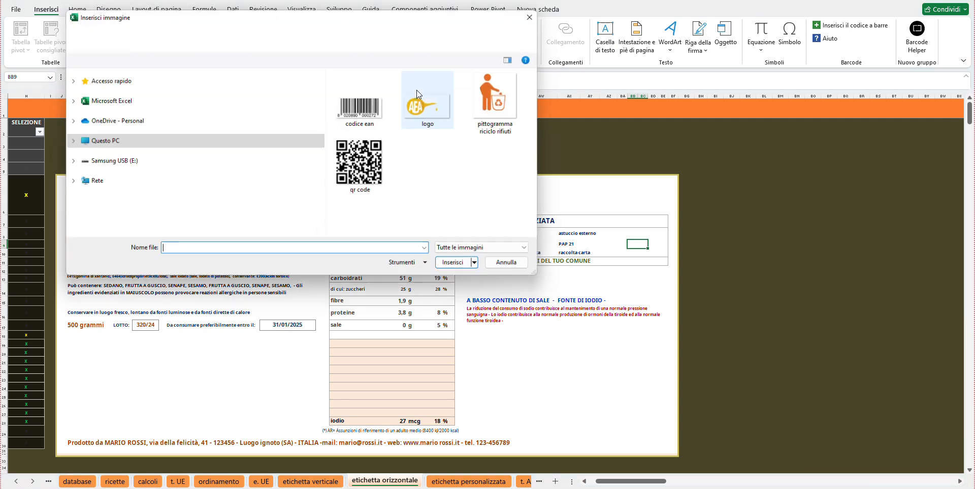
pyautogui.doubleClick(498, 105)
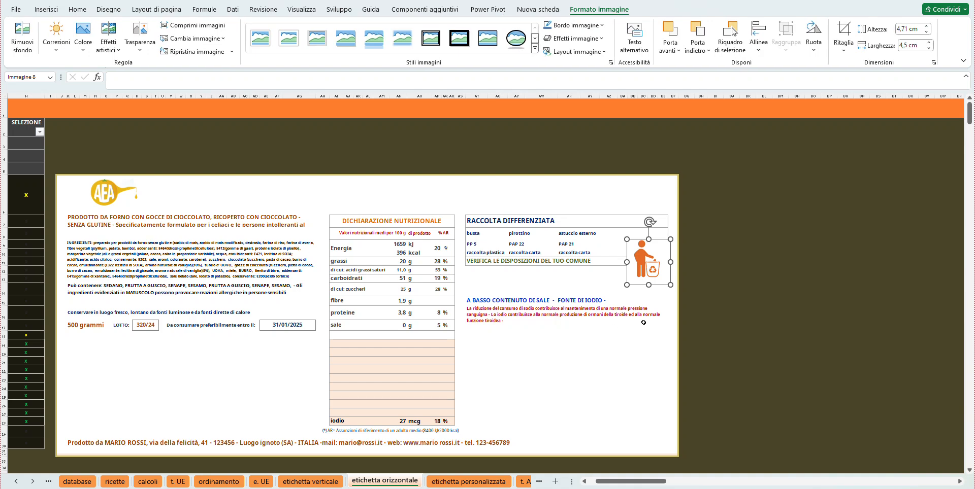
pyautogui.moveTo(626, 239); pyautogui.dragTo(641, 257)
pyautogui.click(641, 377)
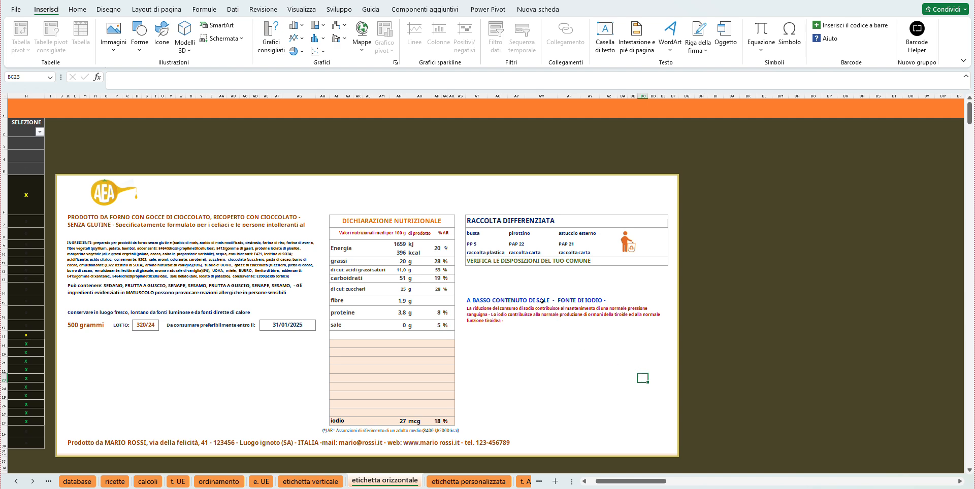
pyautogui.moveTo(611, 482); pyautogui.dragTo(604, 482)
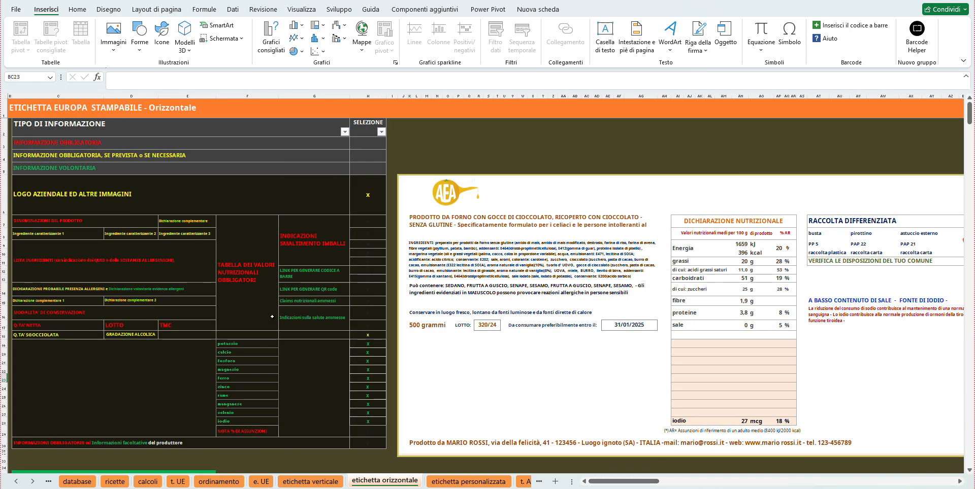
pyautogui.click(315, 272)
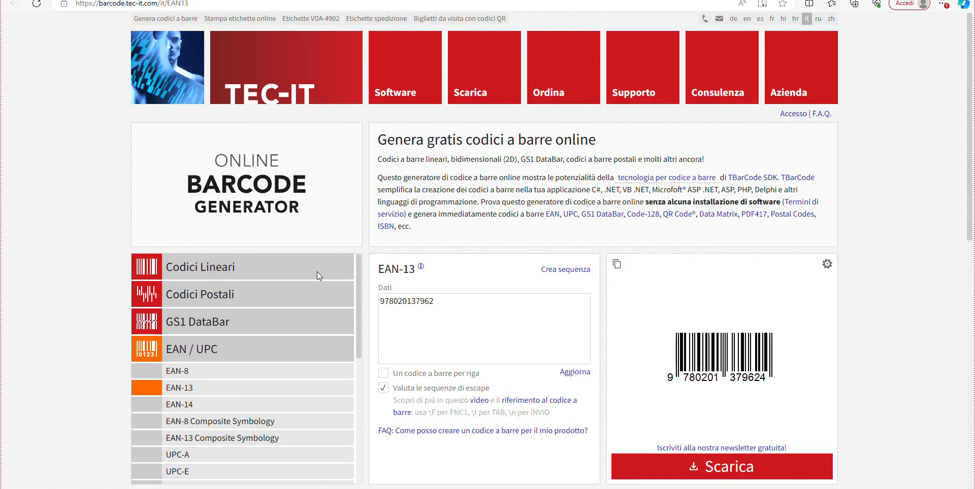
pyautogui.click(454, 303)
pyautogui.press('BackSpace')
pyautogui.press('BackSpace')
pyautogui.press('BackSpace')
pyautogui.press('BackSpace')
pyautogui.press('BackSpace')
pyautogui.press('BackSpace')
pyautogui.press('BackSpace')
pyautogui.press('BackSpace')
pyautogui.press('BackSpace')
pyautogui.press('BackSpace')
pyautogui.press('BackSpace')
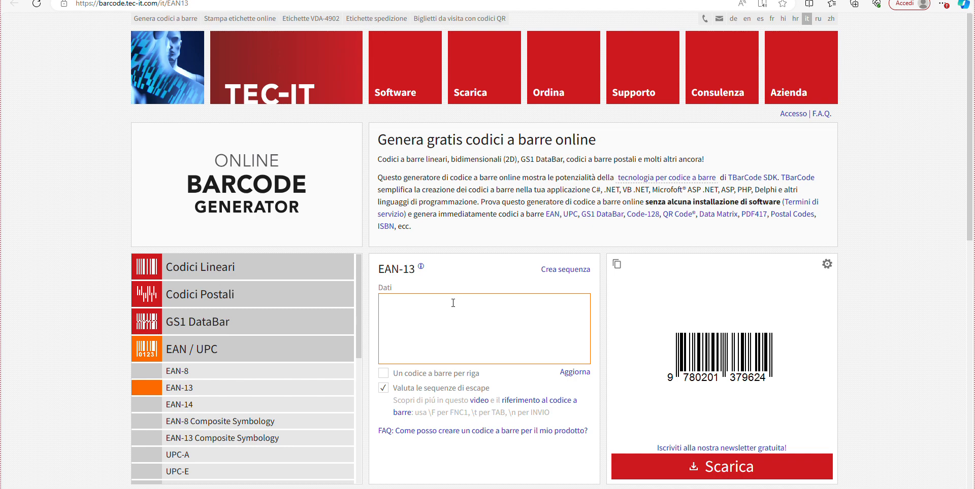
pyautogui.write('8020890000272')
pyautogui.click(574, 372)
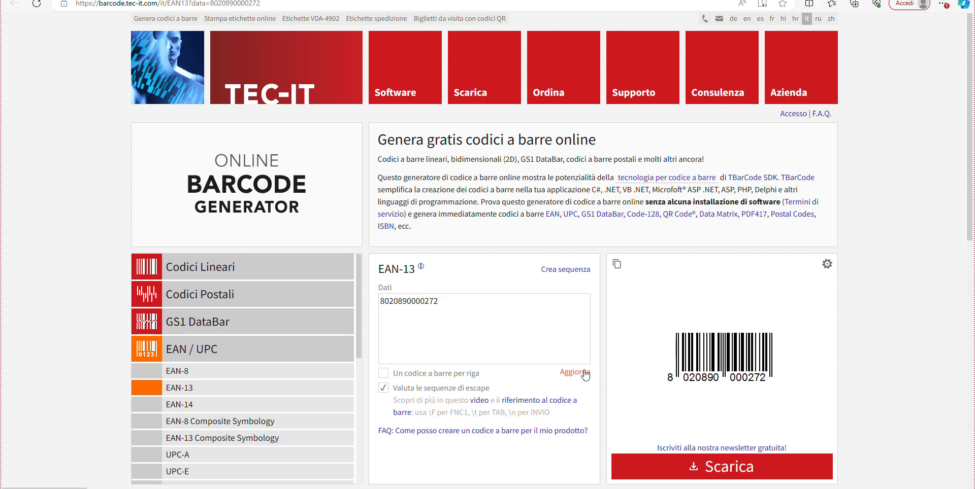
# Copy the generated barcode image and paste it into the Excel label just below the RACCOLTA DIFFERENZIATA box
pyautogui.rightClick(743, 357)
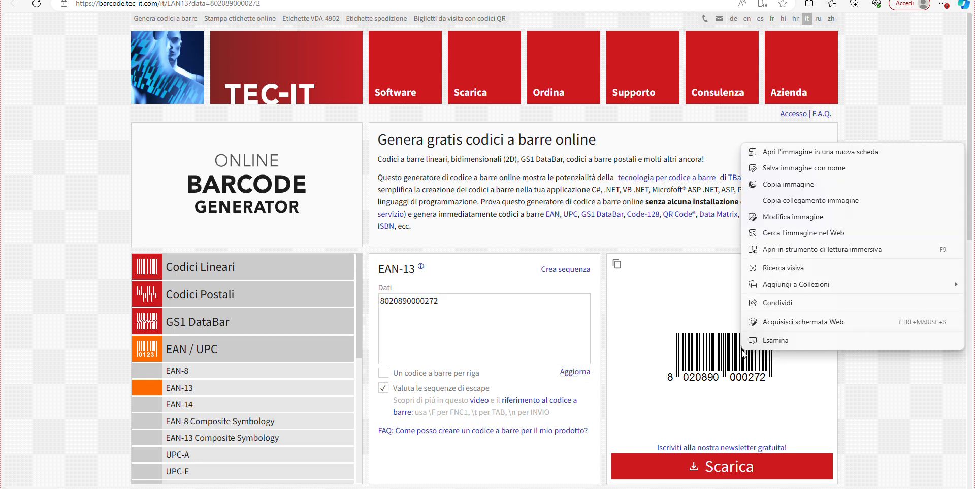
pyautogui.click(785, 186)
pyautogui.hotkey('alt', 'Tab')
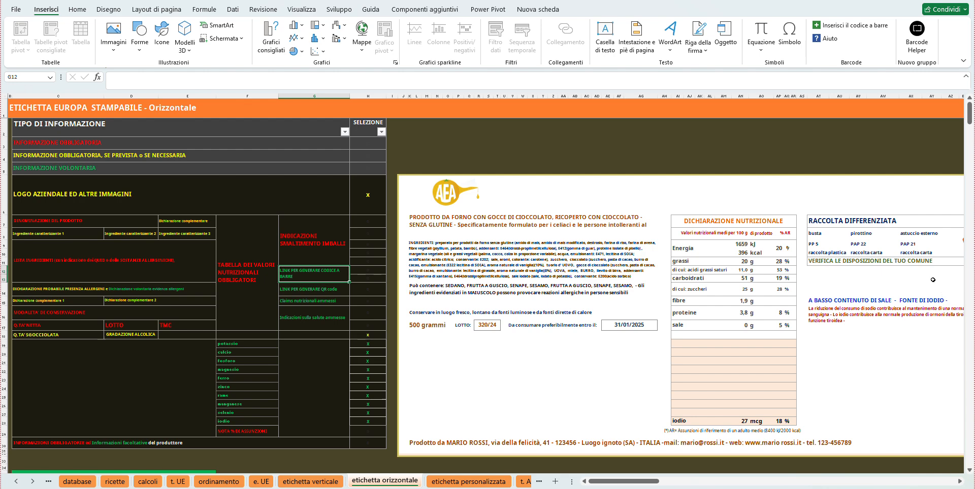
pyautogui.rightClick(823, 275)
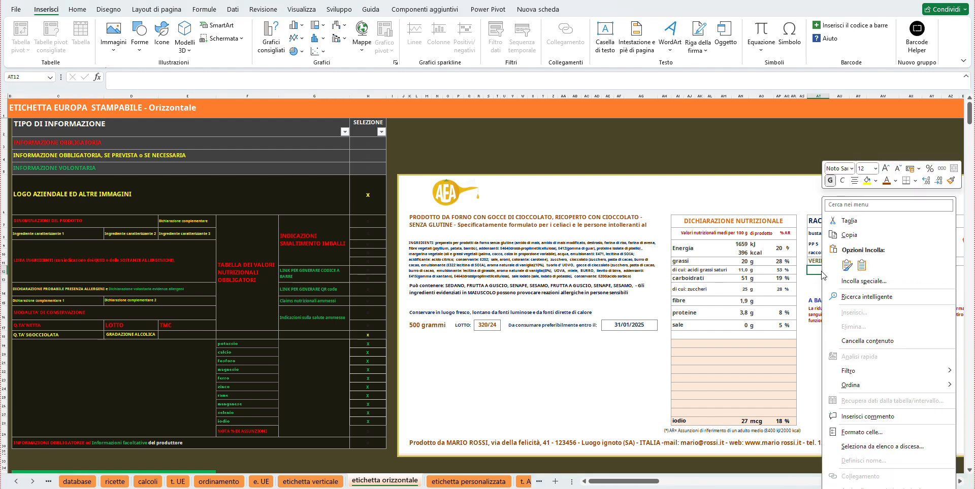
pyautogui.click(847, 265)
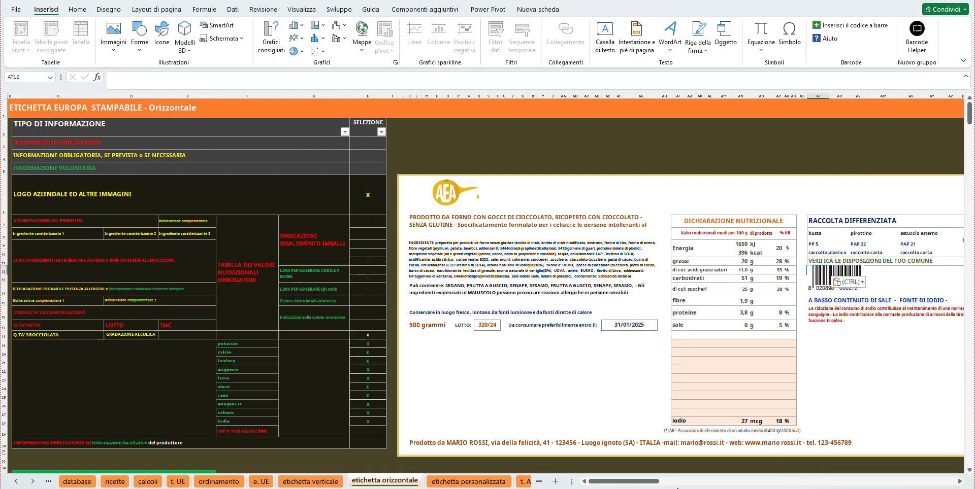
# Move the pasted barcode slightly down, between the RACCOLTA DIFFERENZIATA box and the low-salt claim
pyautogui.moveTo(647, 481); pyautogui.dragTo(659, 482)
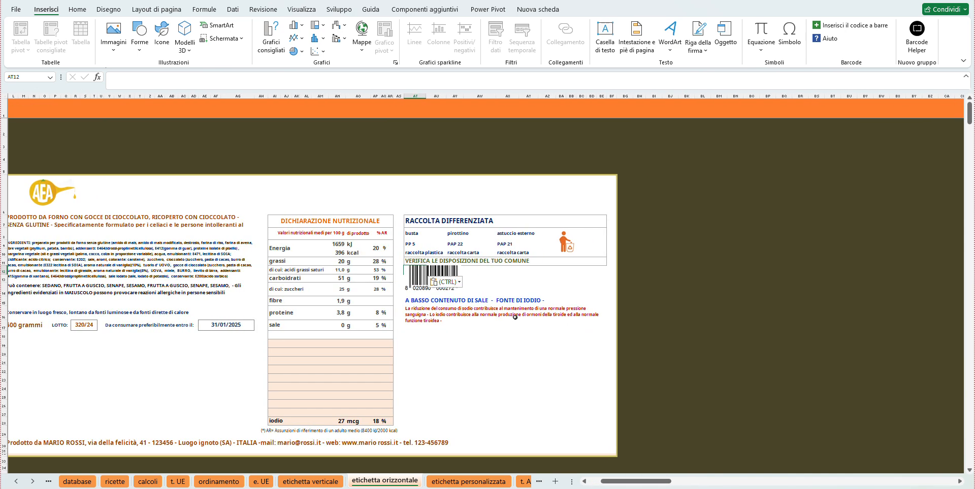
pyautogui.click(419, 274)
pyautogui.moveTo(425, 273); pyautogui.dragTo(425, 276)
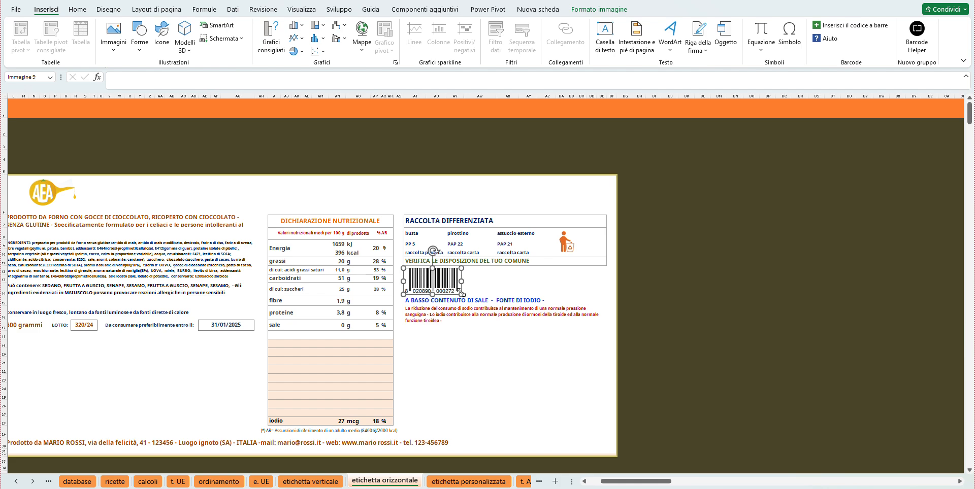
pyautogui.click(464, 360)
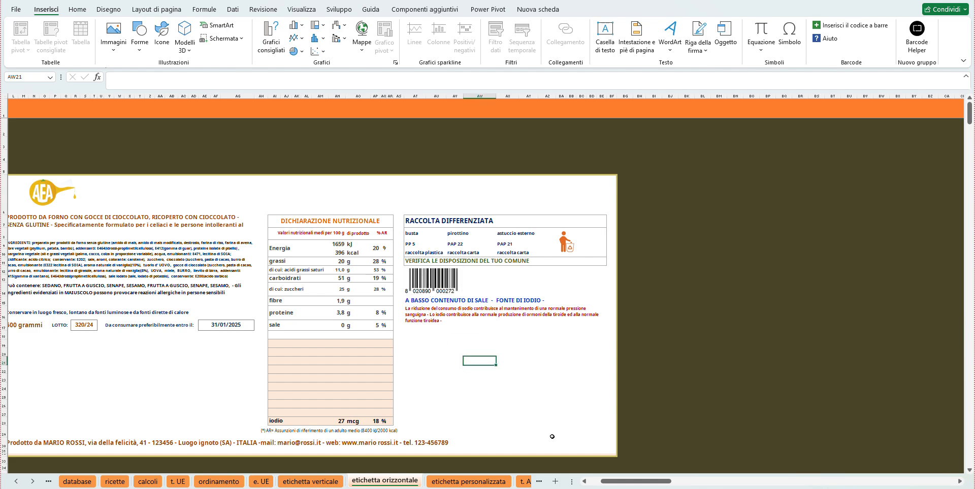
# Open the online QR code generator from the sheet's QR link, choose the URL type and clear the default web address
pyautogui.moveTo(618, 481); pyautogui.dragTo(610, 481)
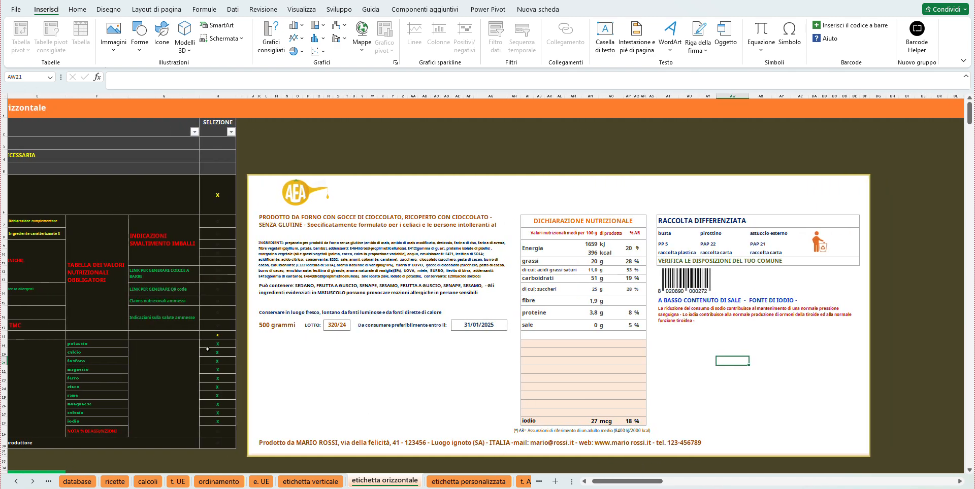
pyautogui.click(174, 294)
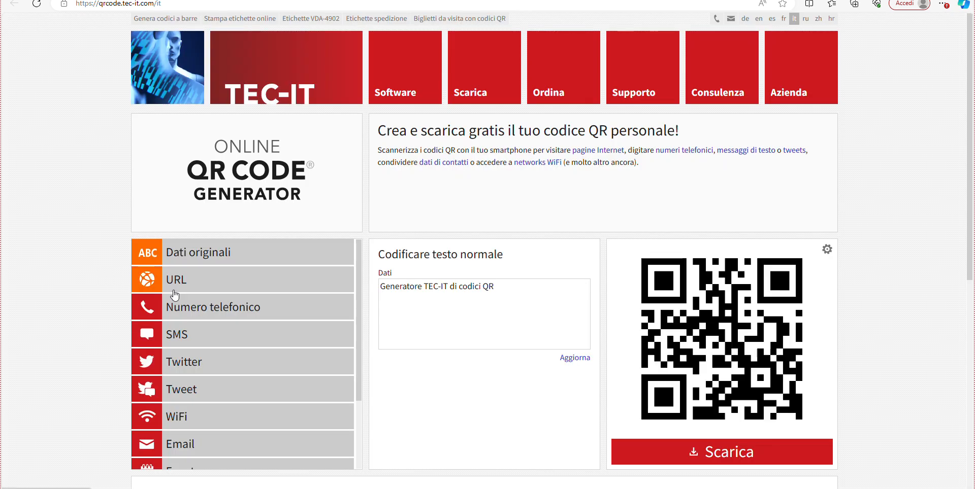
pyautogui.click(192, 287)
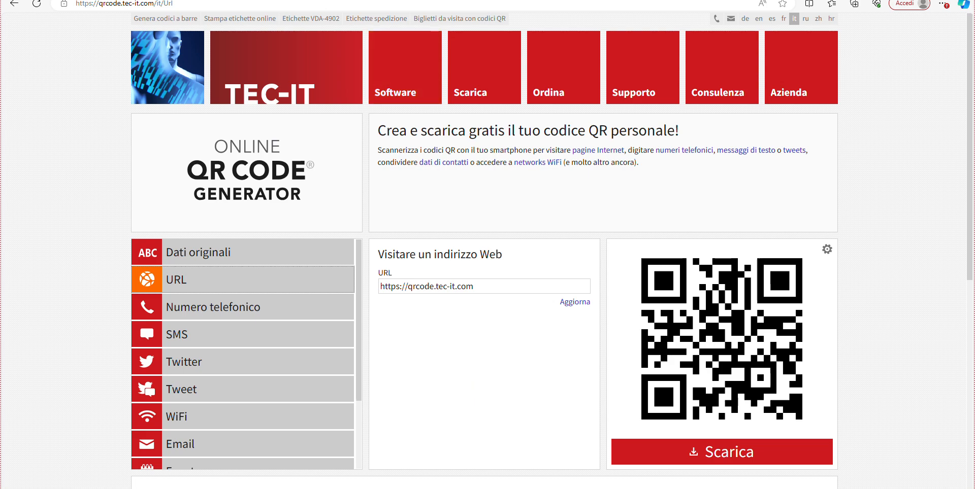
pyautogui.moveTo(477, 488)
pyautogui.moveTo(498, 285); pyautogui.dragTo(348, 297)
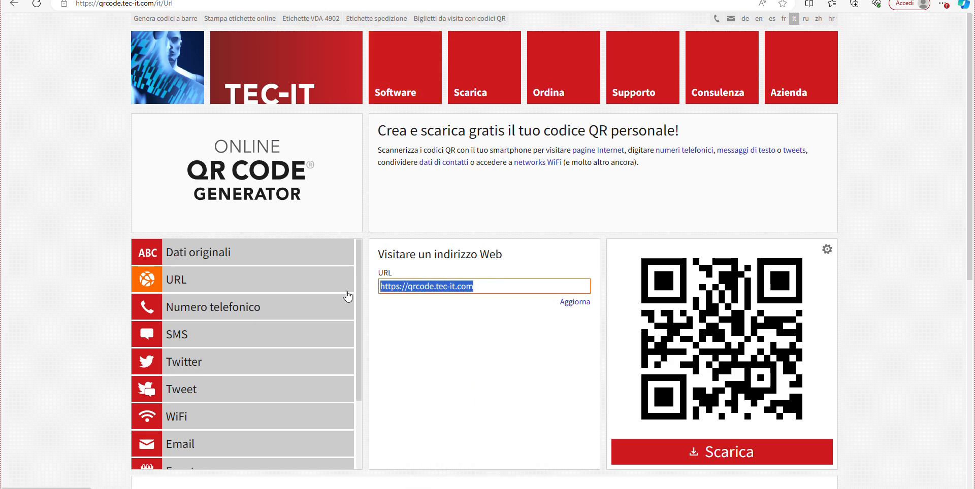
pyautogui.press('BackSpace')
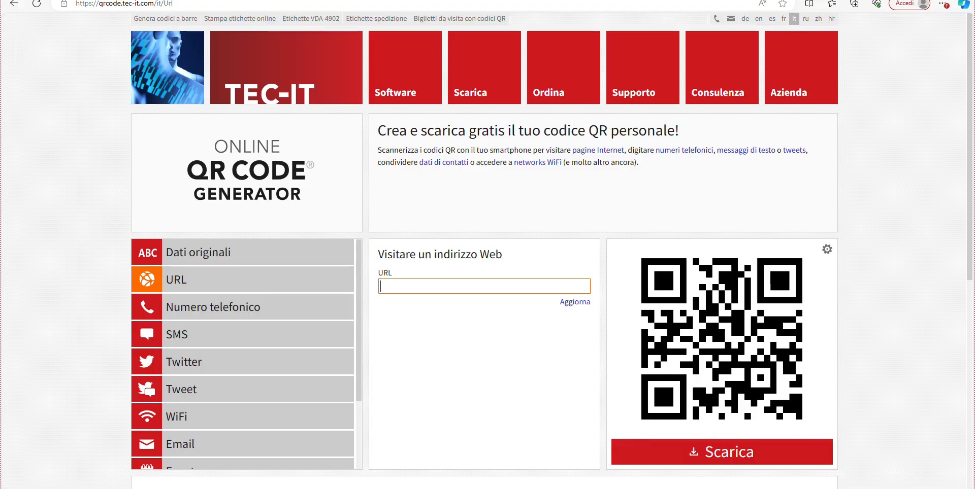
# Switch to the AEA Consulenze Alimentari site in Chrome, copy its address aeaconsulenzealimentari.it and return to the QR code generator
pyautogui.click(476, 488)
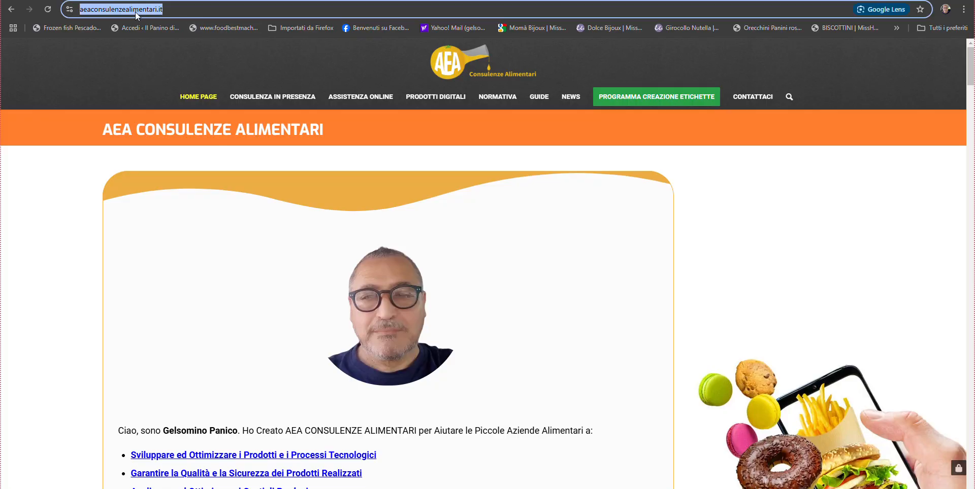
pyautogui.rightClick(136, 15)
pyautogui.click(175, 106)
pyautogui.moveTo(544, 488)
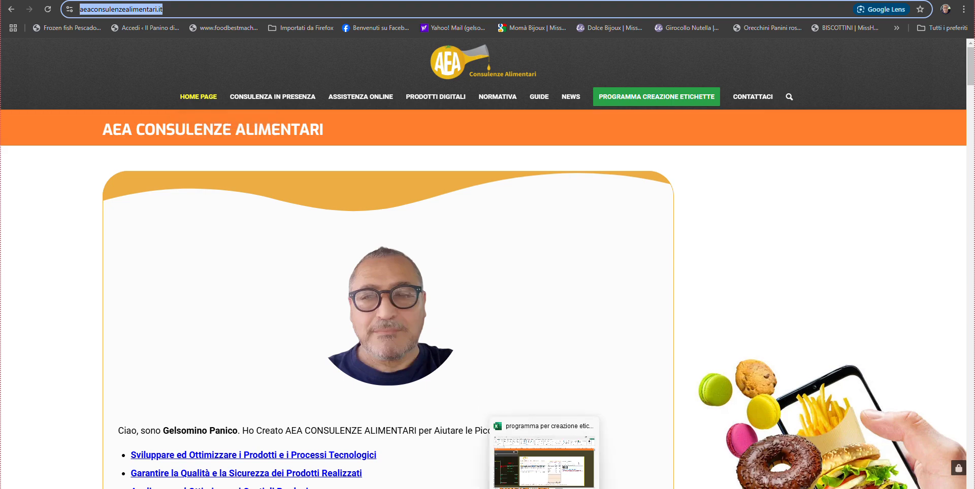
pyautogui.click(521, 488)
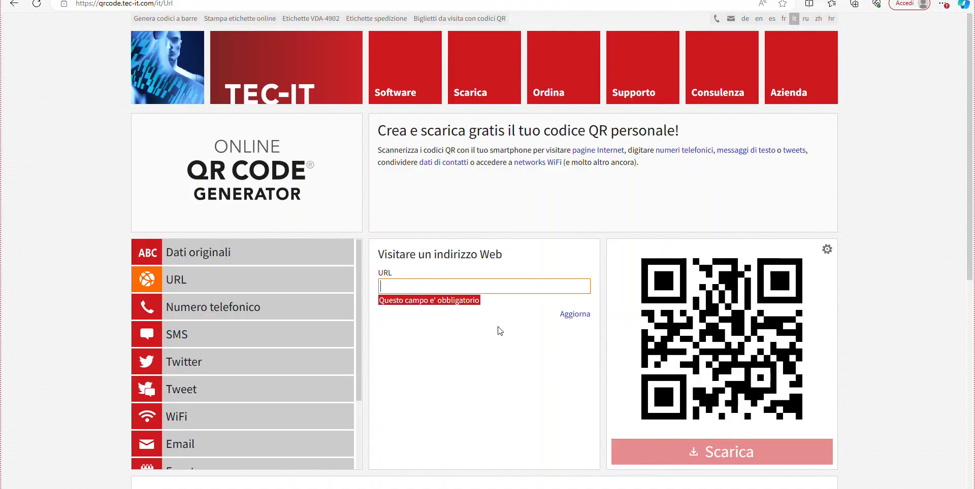
pyautogui.rightClick(405, 287)
pyautogui.click(443, 384)
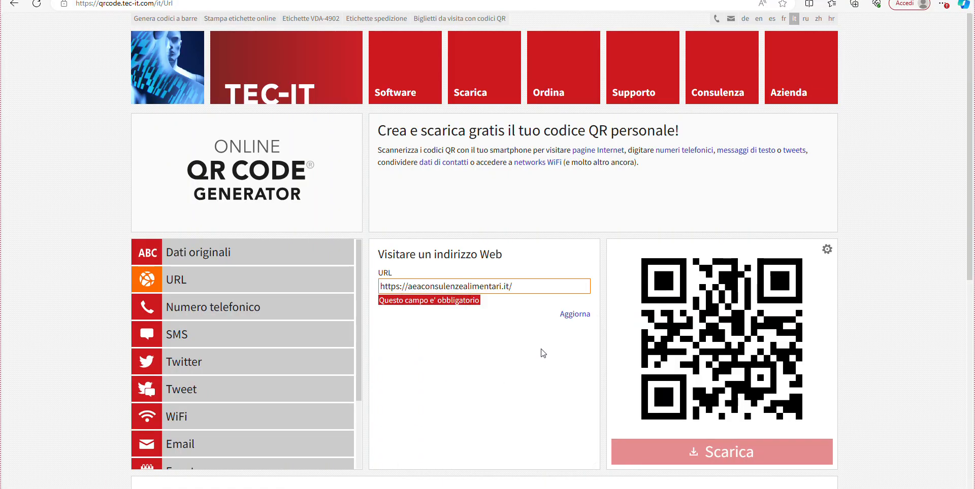
pyautogui.click(575, 314)
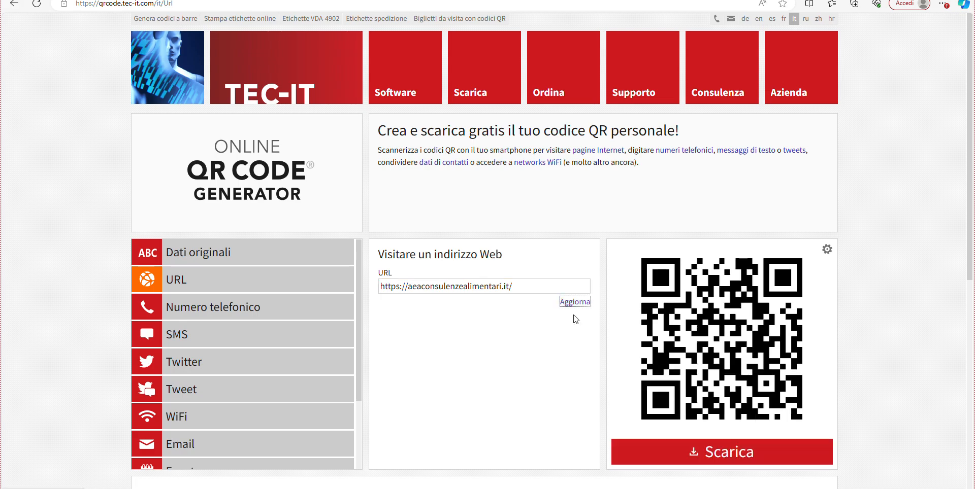
# Copy the generated QR code image and switch back to the Excel label
pyautogui.rightClick(698, 346)
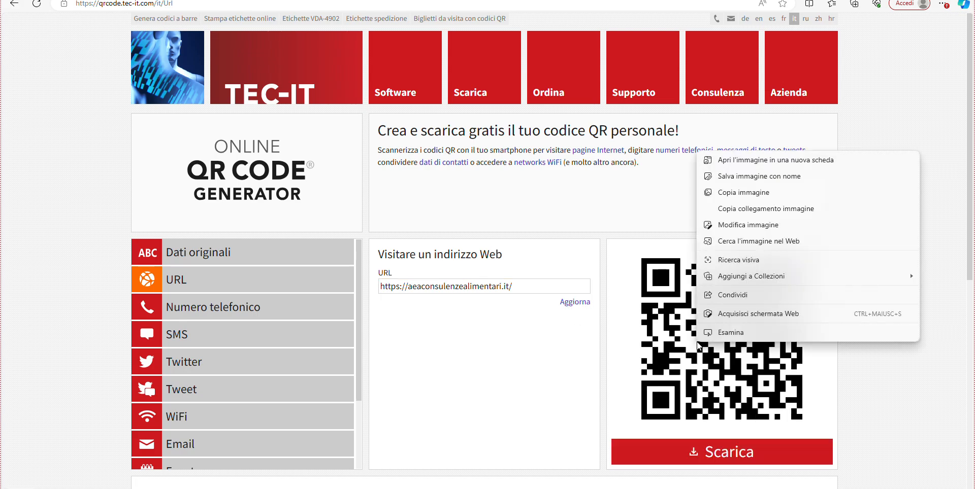
pyautogui.click(747, 194)
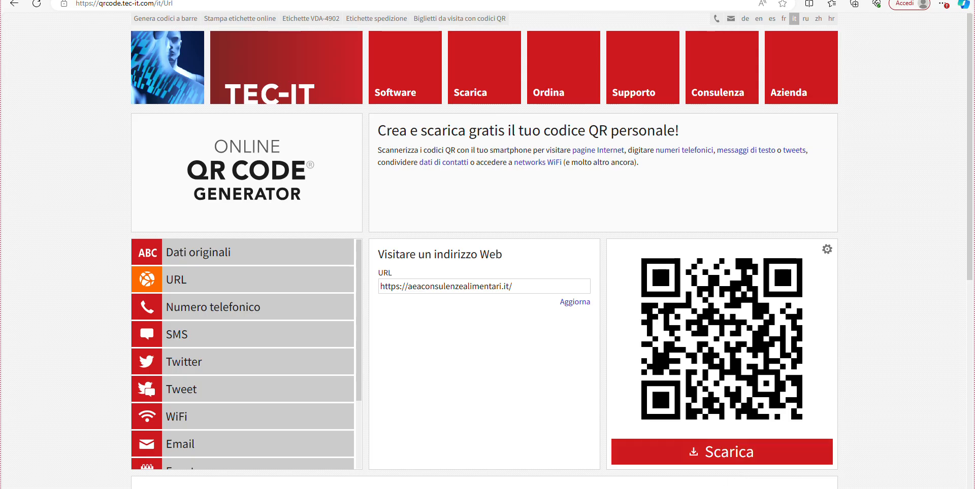
pyautogui.hotkey('alt', 'Tab')
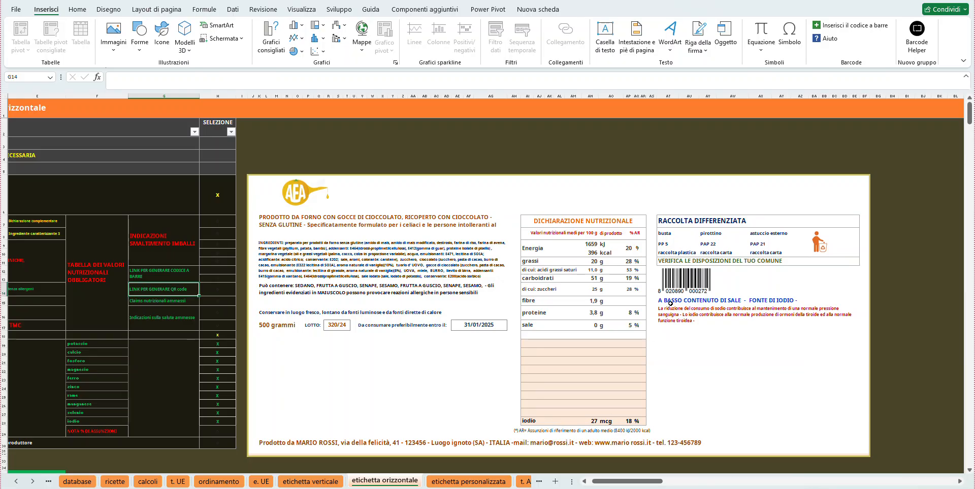
# Paste the QR code beside the barcode on the label and shrink it to about the barcode's height
pyautogui.rightClick(745, 273)
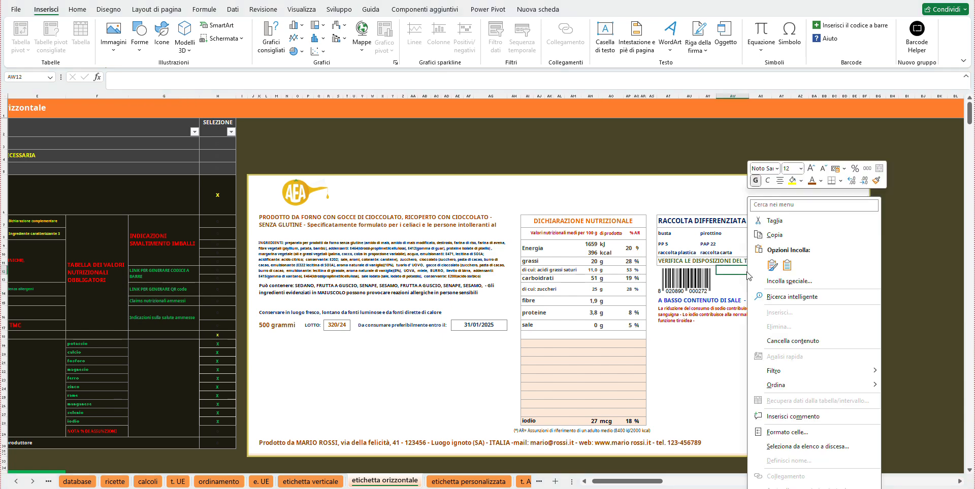
pyautogui.click(772, 264)
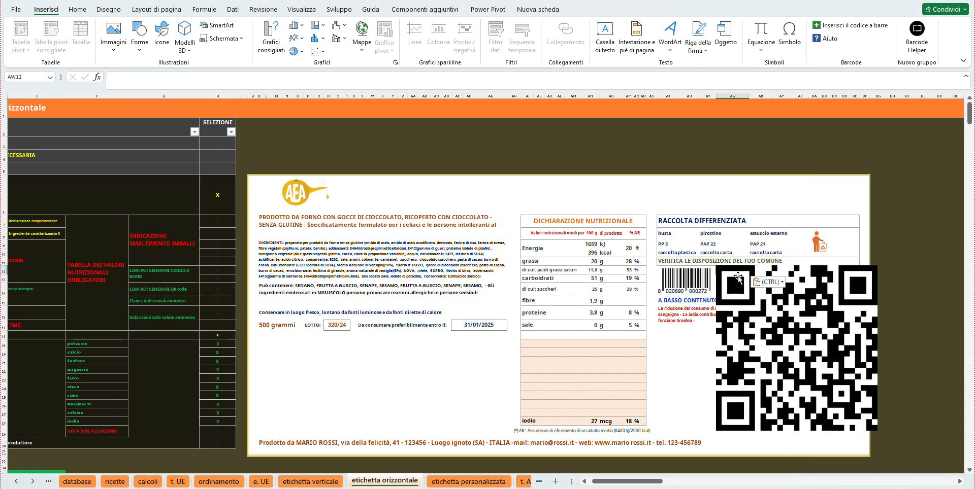
pyautogui.moveTo(716, 265); pyautogui.dragTo(750, 290)
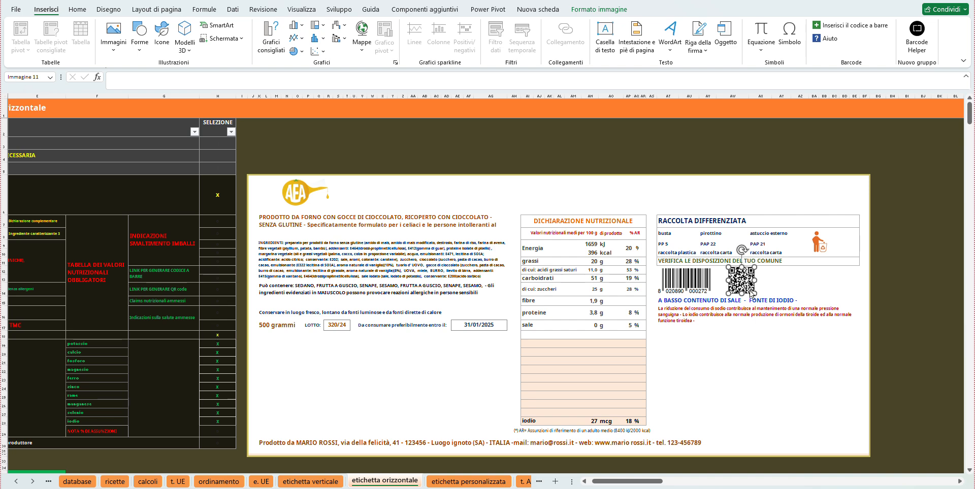
pyautogui.click(752, 351)
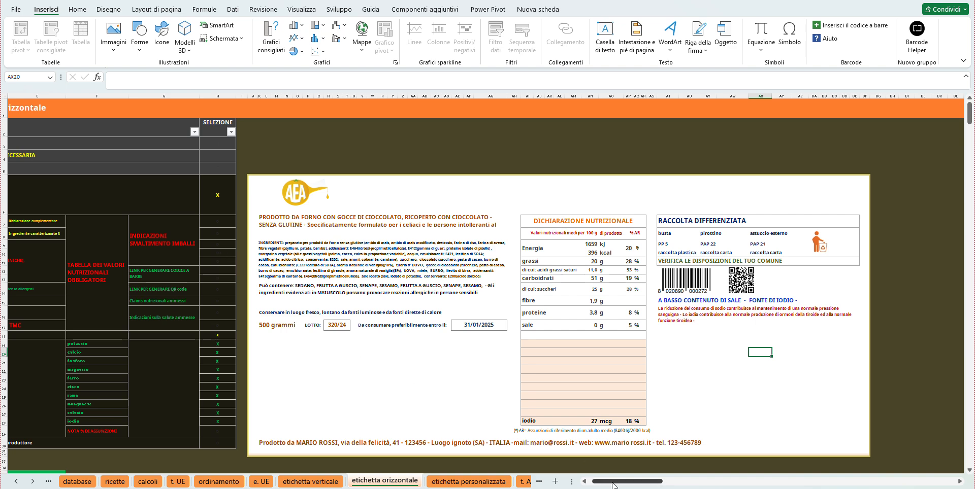
# Go down the SELEZIONE column from the logo row and clear the x of the Q.TA' SGOCCIOLATA and GRADAZIONE ALCOLICA row
pyautogui.moveTo(616, 484); pyautogui.dragTo(611, 485)
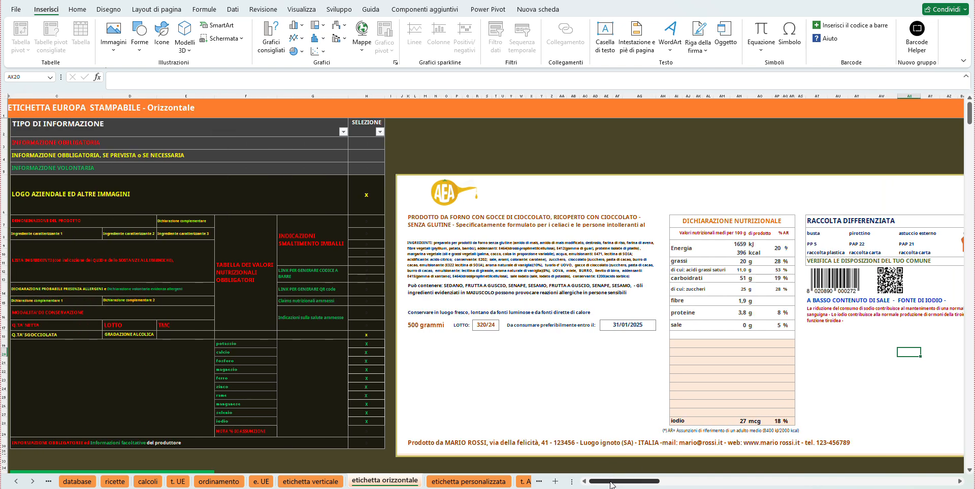
pyautogui.click(367, 183)
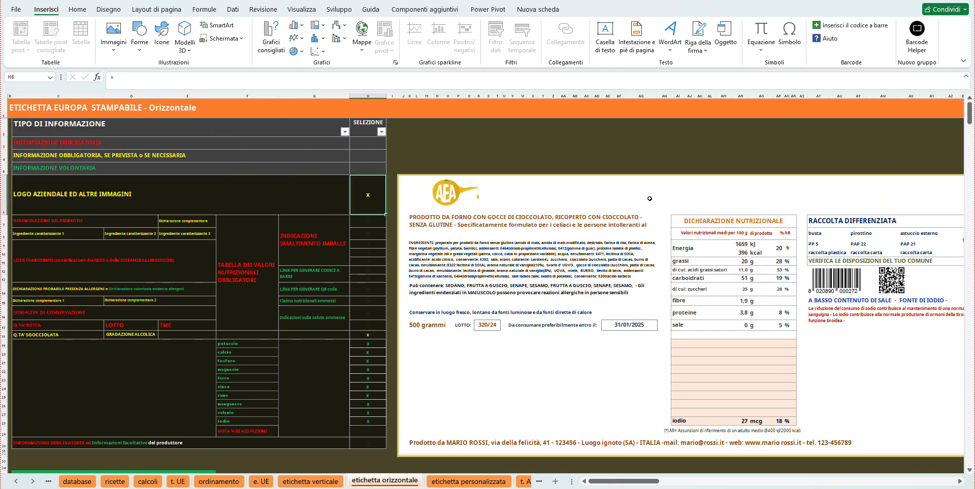
pyautogui.press('Down')
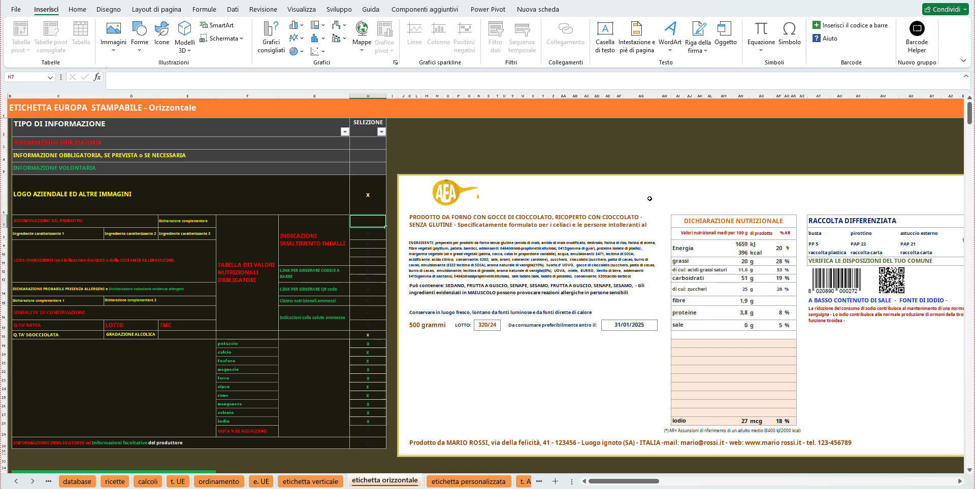
pyautogui.press('Down')
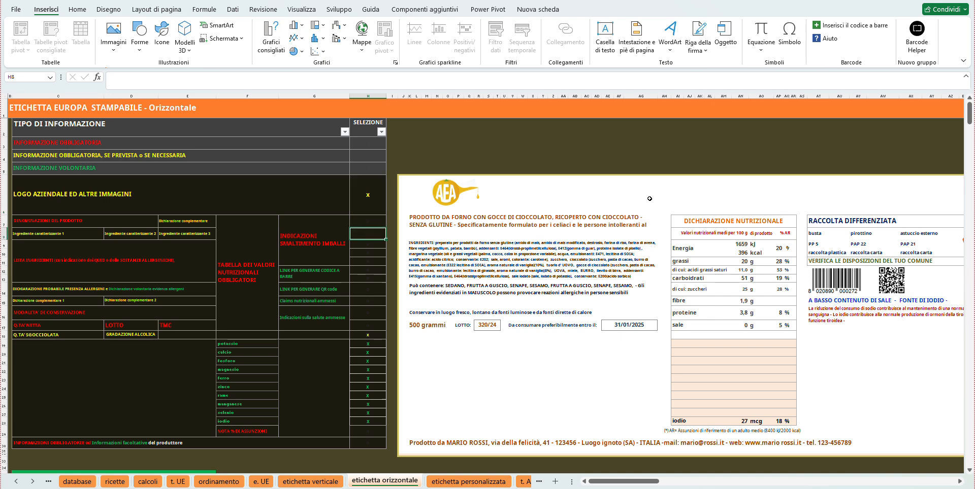
pyautogui.press('Down')
pyautogui.press('Down')
pyautogui.press('Down')
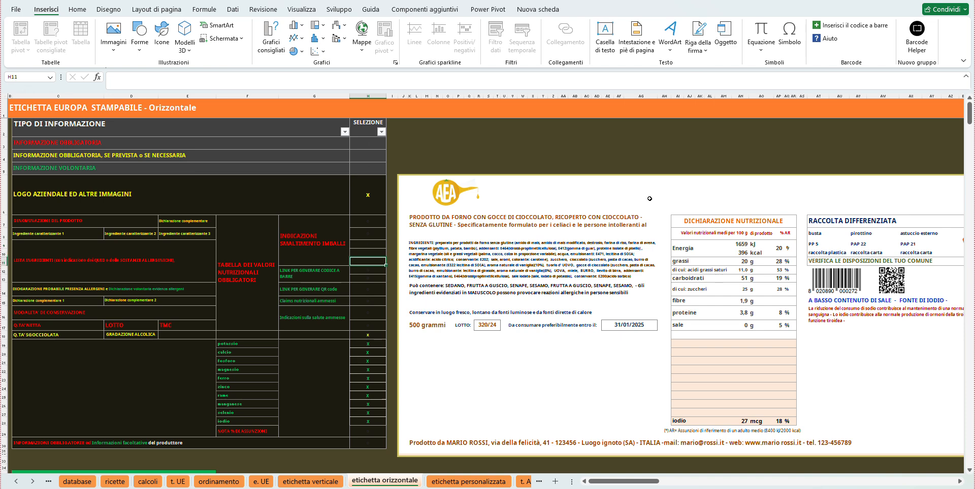
pyautogui.press('Down')
pyautogui.press('Down')
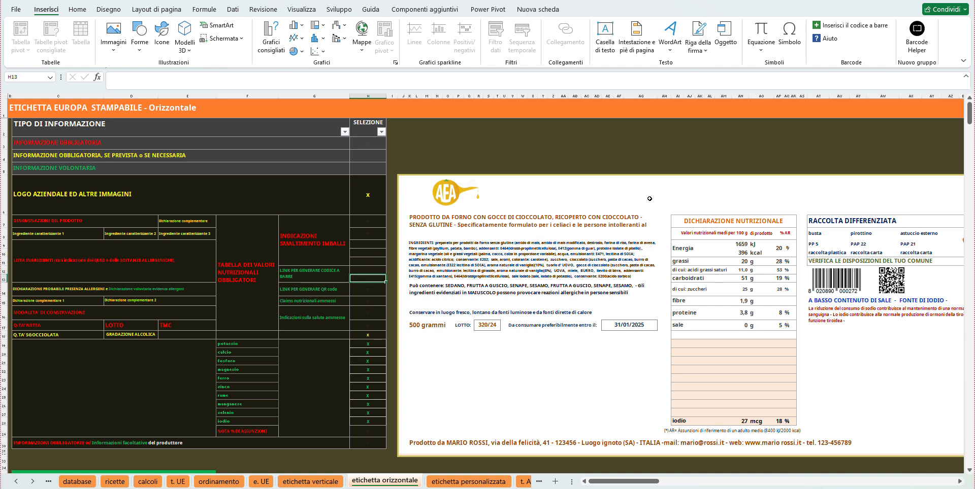
pyautogui.press('Down')
pyautogui.press('Down')
pyautogui.press('Down')
pyautogui.press('Down')
pyautogui.press('Down')
pyautogui.press('Delete')
# Clear the SELEZIONE marks of potassio, calcio, fosforo, magnesio, ferro, zinco, rame, manganese and selenio, leaving iodio selected
pyautogui.press('Down')
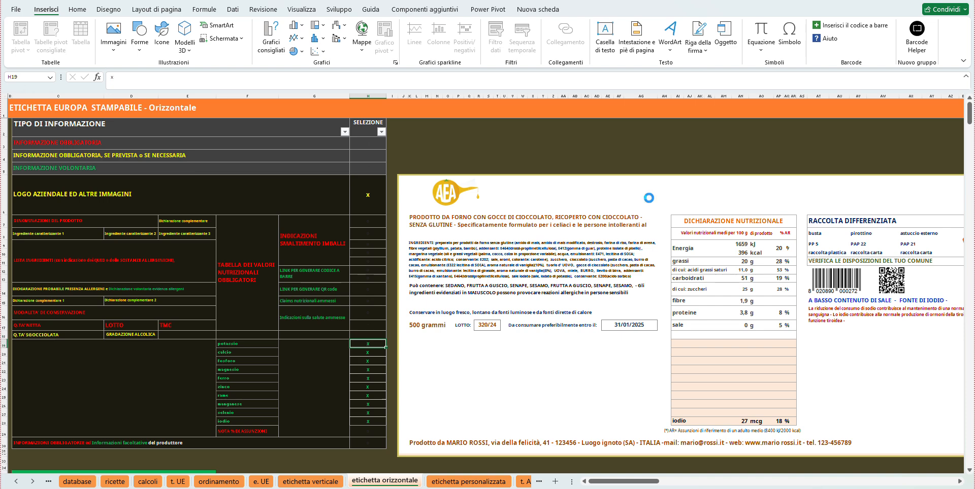
pyautogui.press('Delete')
pyautogui.press('Down')
pyautogui.press('Delete')
pyautogui.press('Down')
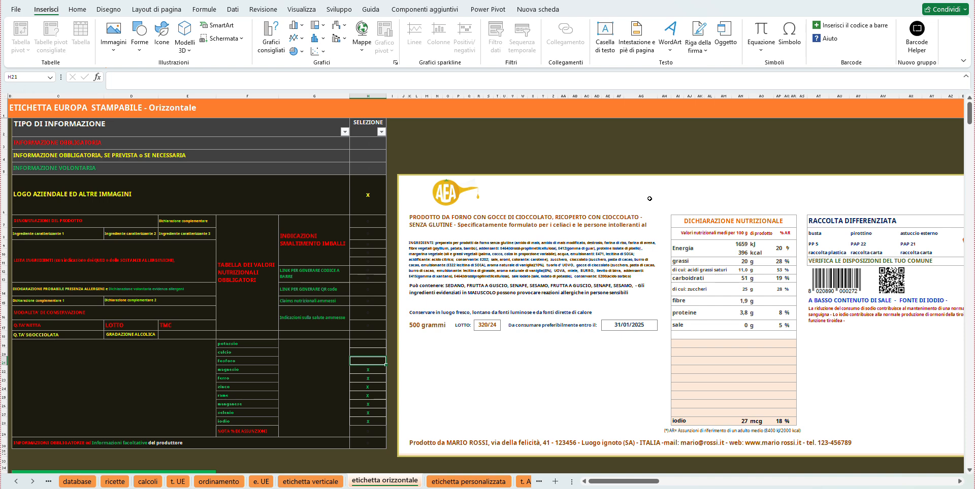
pyautogui.press('Down')
pyautogui.press('Delete')
pyautogui.press('Down')
pyautogui.press('Delete')
pyautogui.press('Down')
pyautogui.press('Delete')
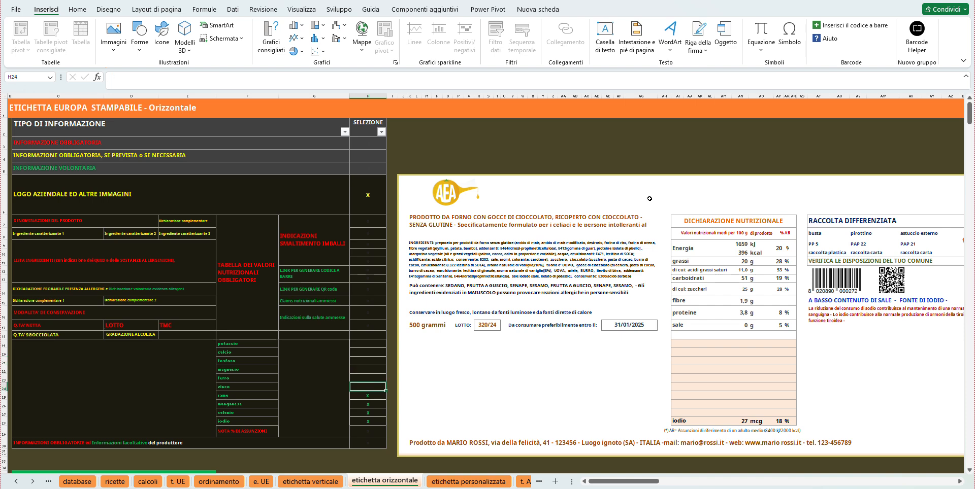
pyautogui.press('Down')
pyautogui.press('Delete')
pyautogui.press('Down')
pyautogui.press('Delete')
pyautogui.press('Down')
pyautogui.press('Delete')
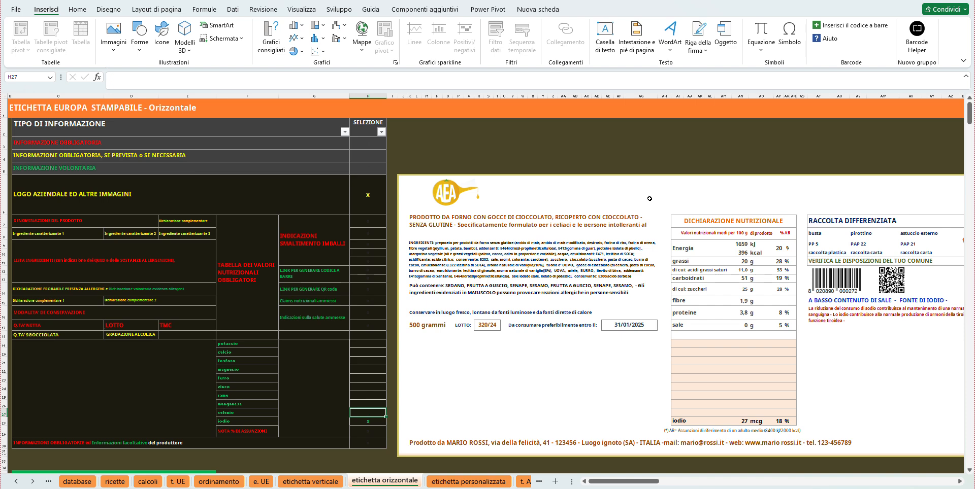
# Filter the SELEZIONE column to exclude the blank entries (Vuote)
pyautogui.click(381, 132)
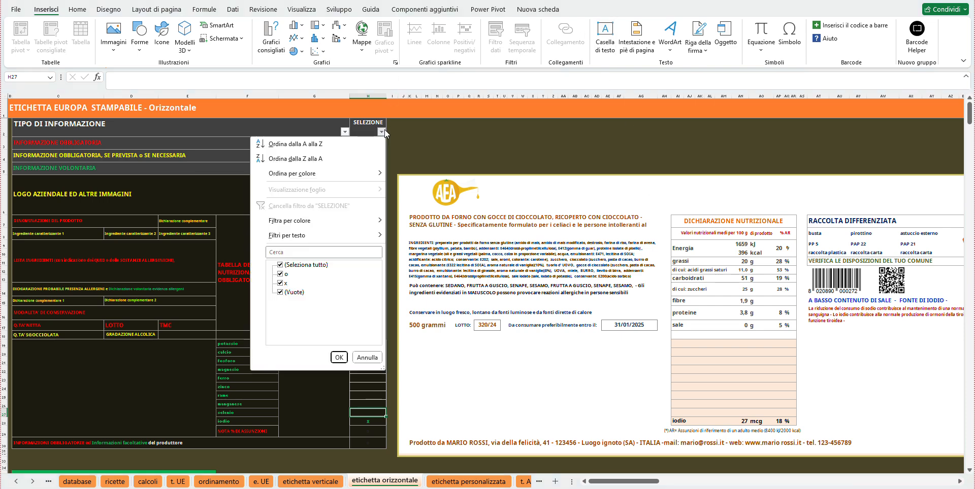
pyautogui.click(294, 293)
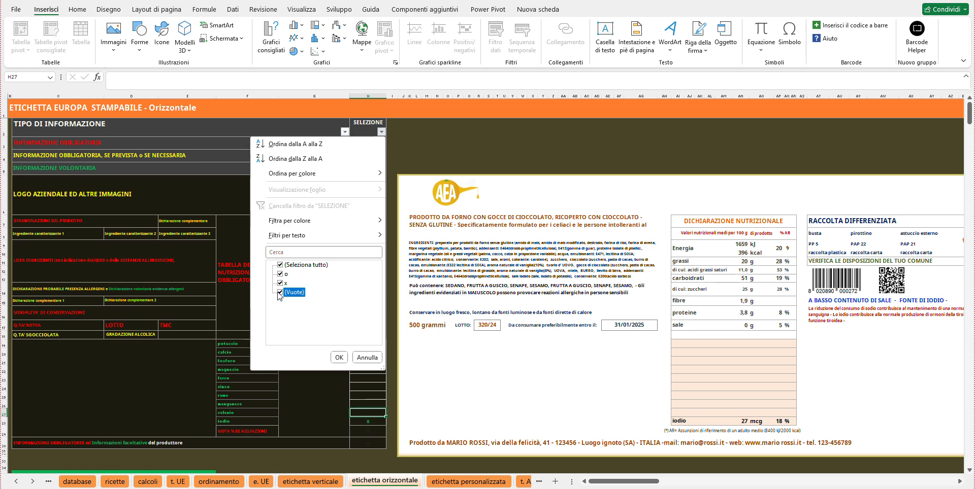
pyautogui.click(339, 357)
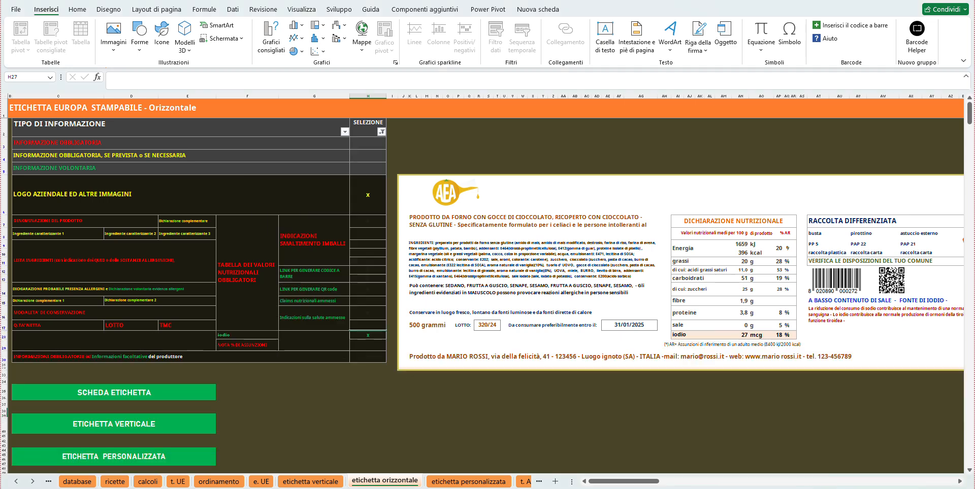
# Open the Snipping Tool in screenshot mode and capture the whole horizontal label, from its upper-left to its lower-right corner
pyautogui.moveTo(624, 482); pyautogui.dragTo(628, 485)
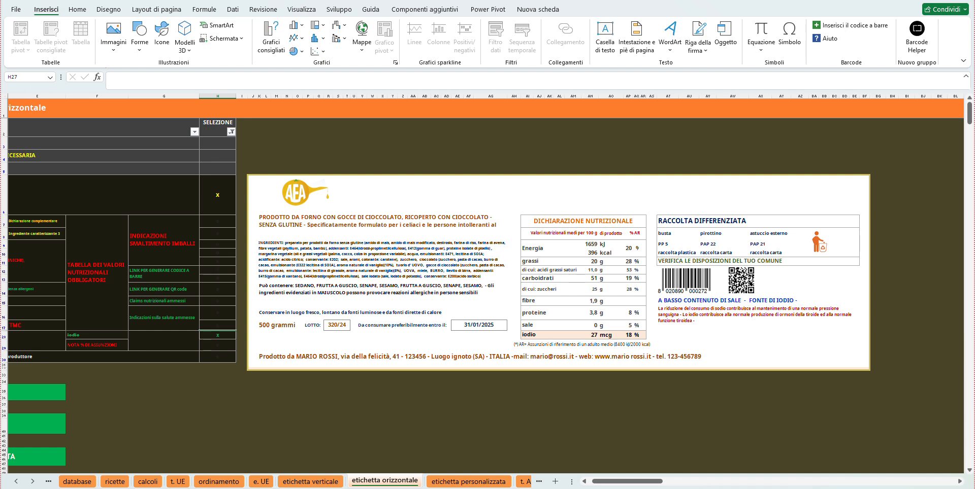
pyautogui.press('super')
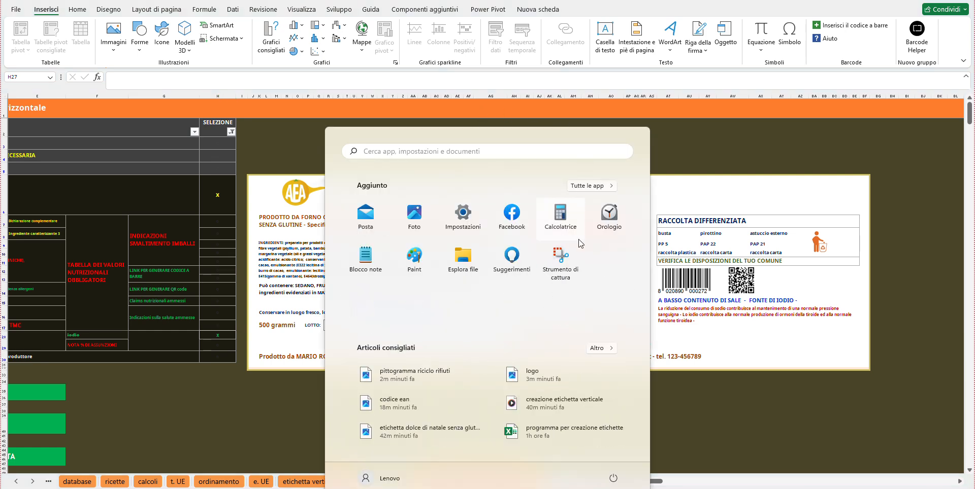
pyautogui.click(567, 263)
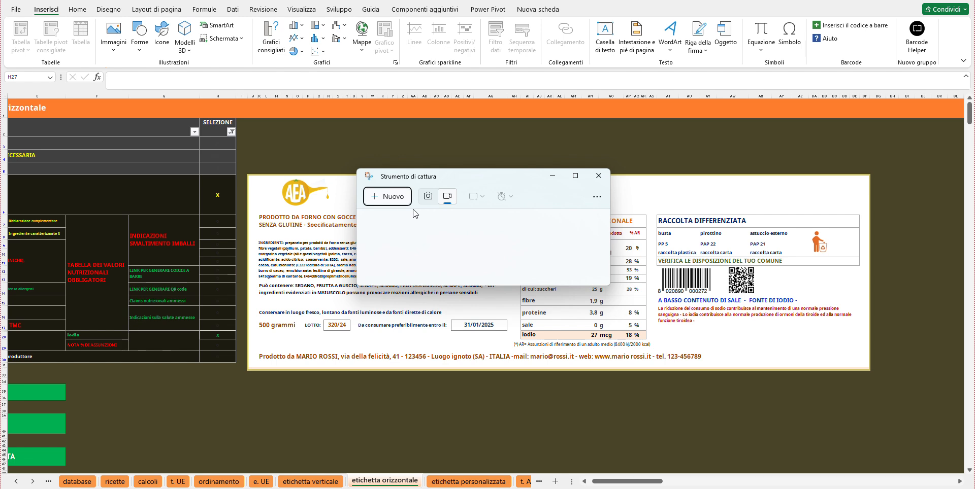
pyautogui.click(428, 197)
pyautogui.click(390, 196)
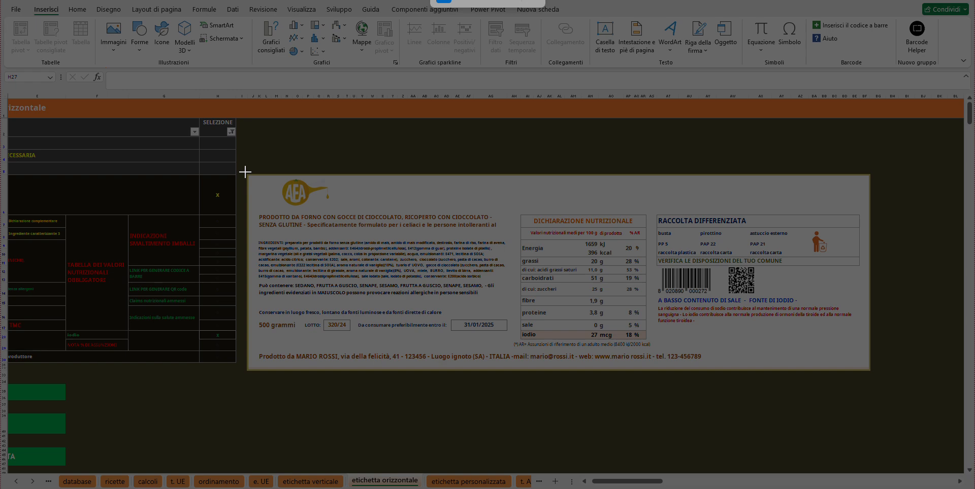
pyautogui.moveTo(245, 172); pyautogui.dragTo(870, 374)
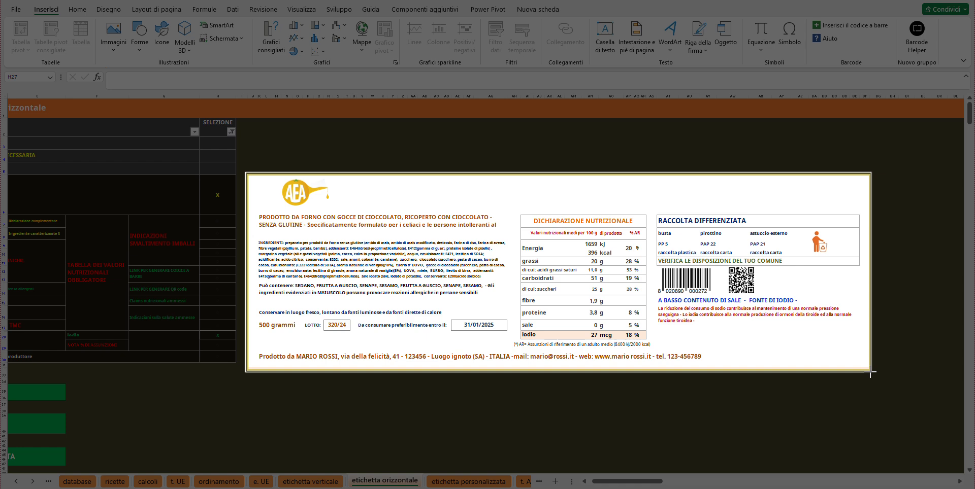
pyautogui.moveTo(870, 374); pyautogui.dragTo(870, 373)
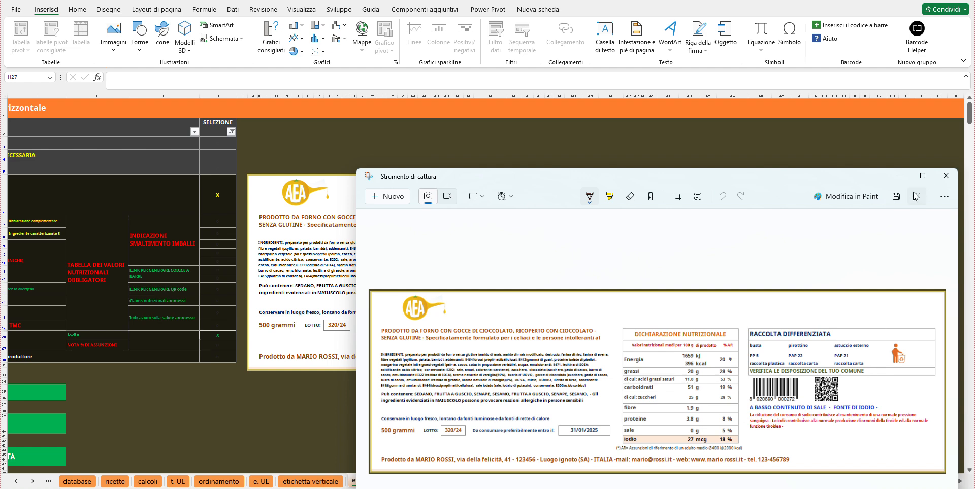
# Save the capture as PNG named "etichetta dolce di natale senza glutine orizzontale" in the Etichette folder and close the Snipping Tool
pyautogui.click(897, 196)
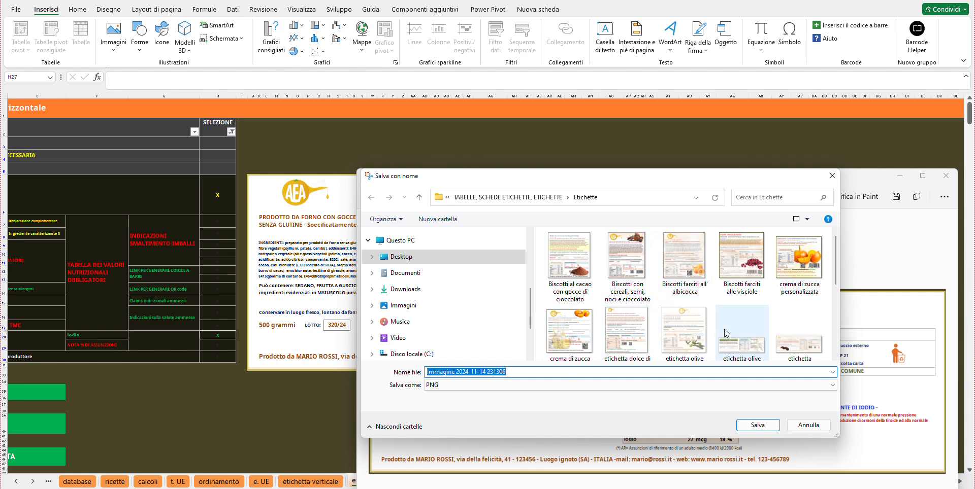
pyautogui.scroll(-3, 726, 334)
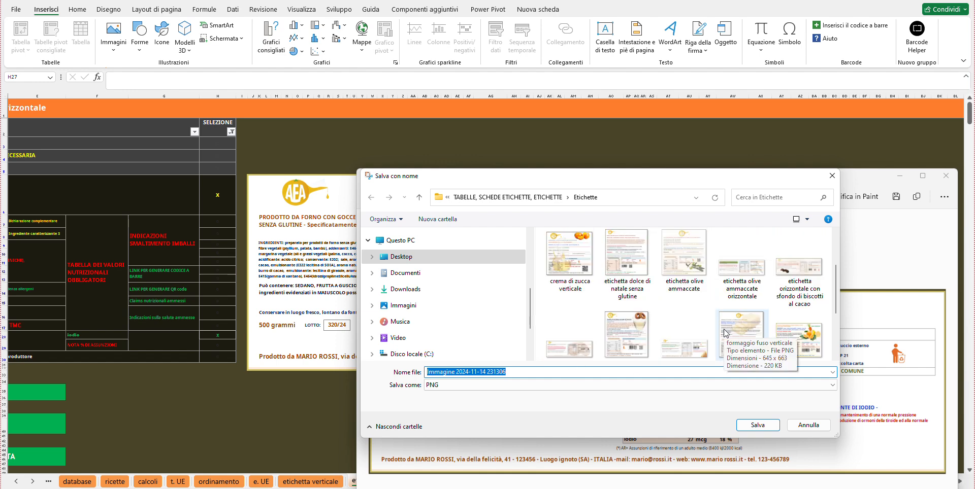
pyautogui.scroll(-1, 725, 333)
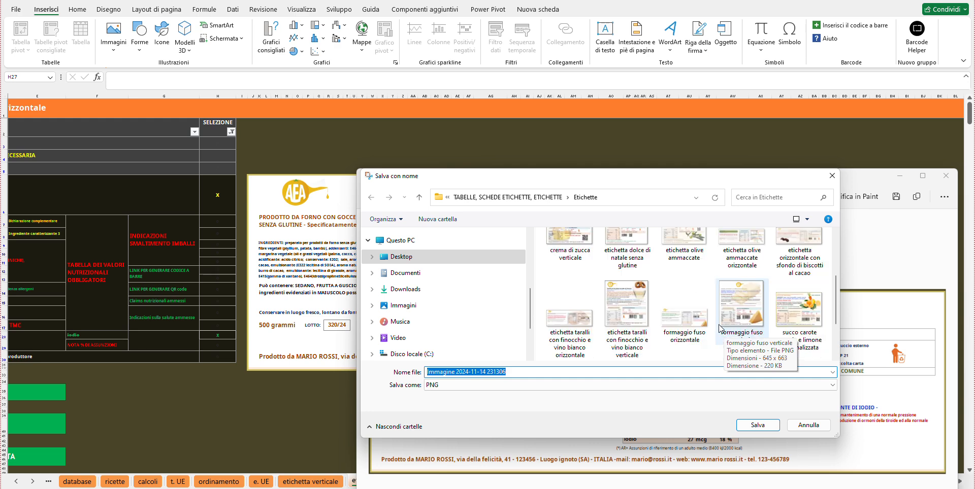
pyautogui.click(630, 258)
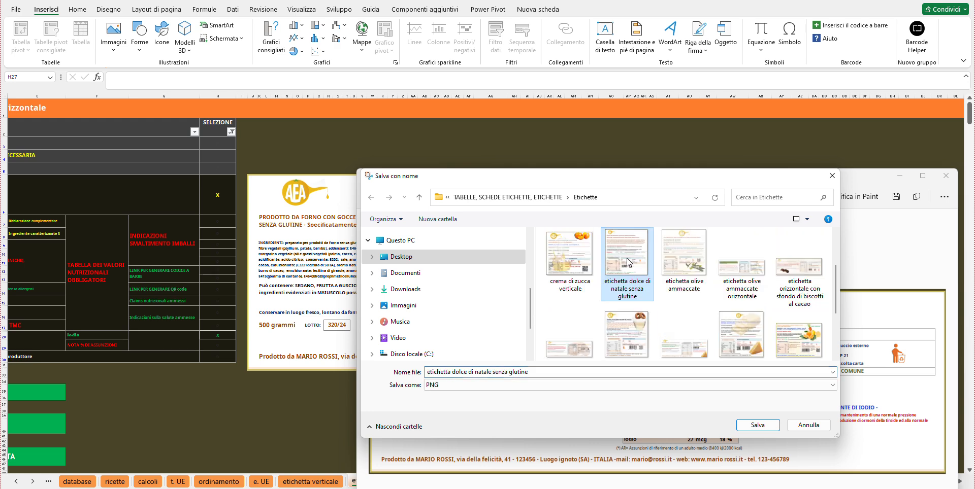
pyautogui.click(533, 372)
pyautogui.click(534, 372)
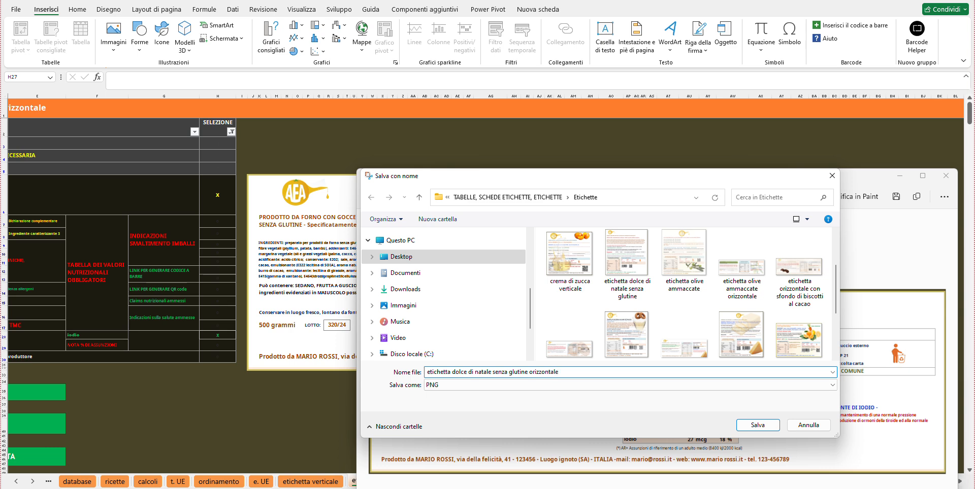
pyautogui.click(759, 426)
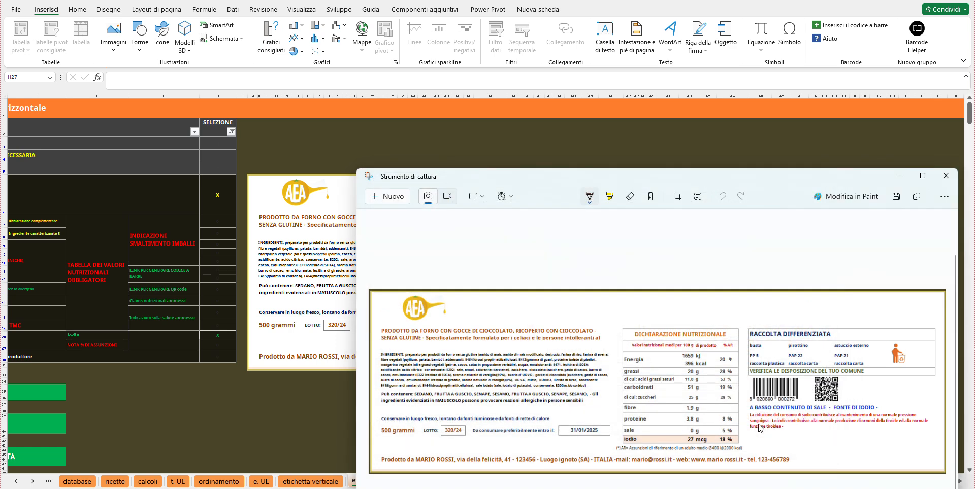
pyautogui.click(948, 177)
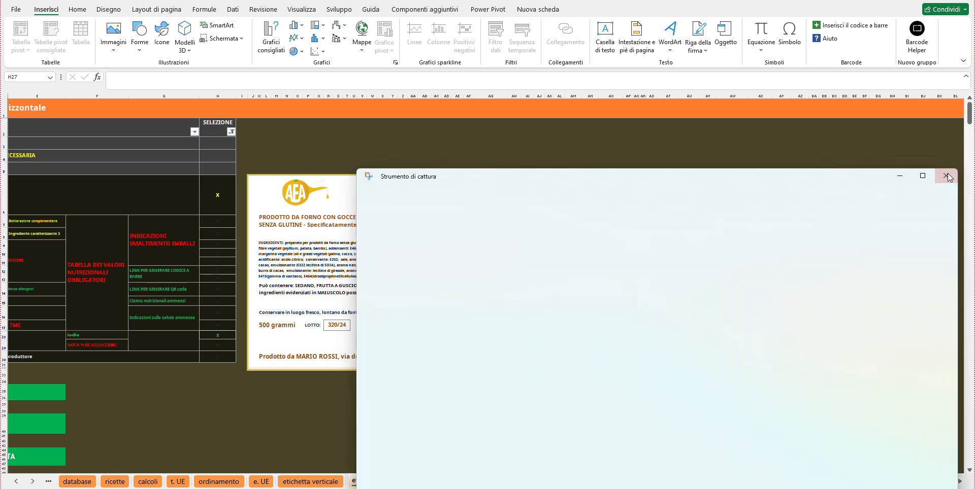
# Switch to File Explorer and review the saved image "etichetta dolce di natale senza glutine orizzontale" in the Etichette folder, closing the viewer when done
pyautogui.hotkey('alt', 'Tab')
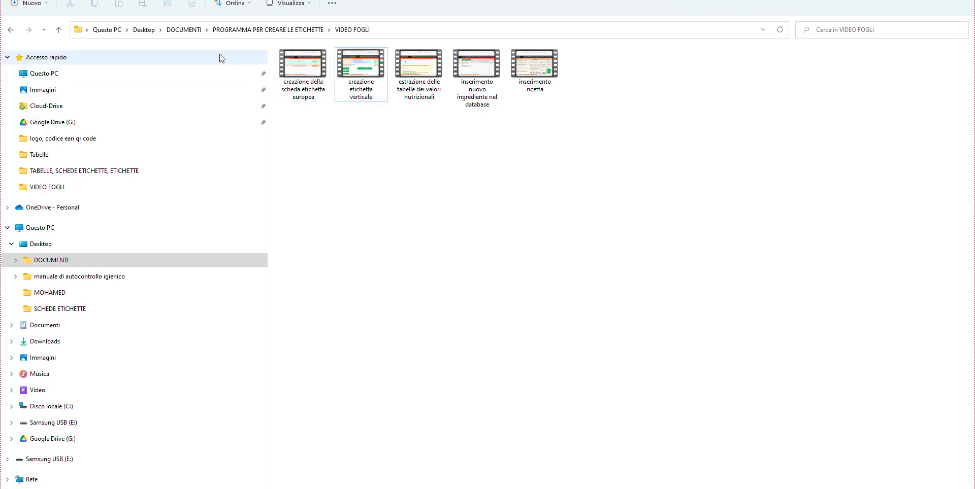
pyautogui.click(246, 31)
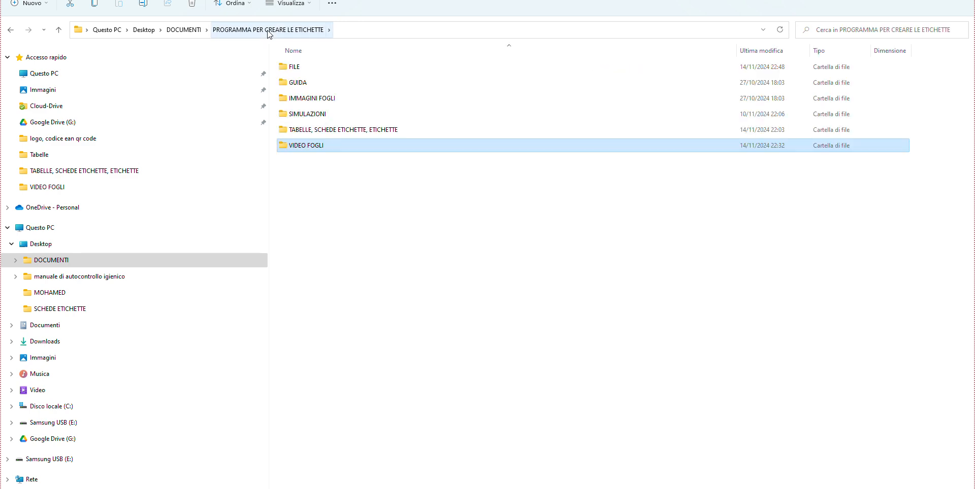
pyautogui.doubleClick(315, 130)
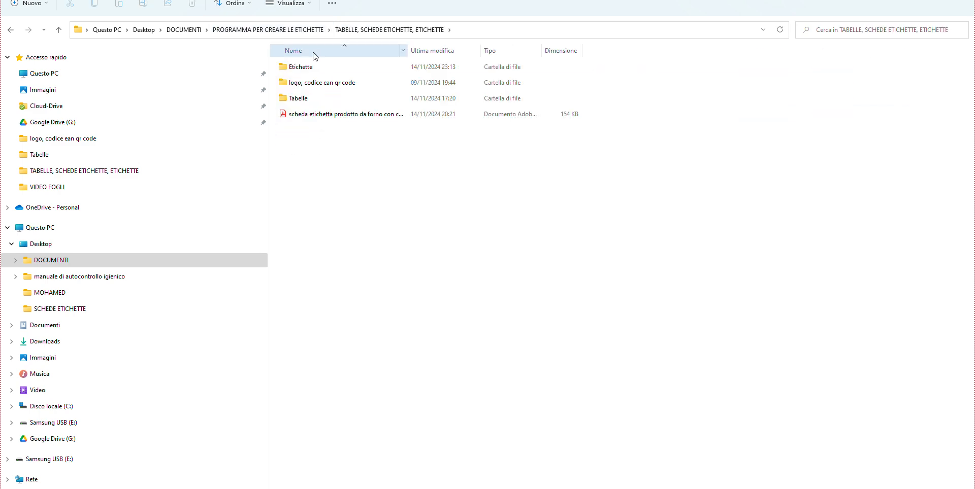
pyautogui.doubleClick(308, 68)
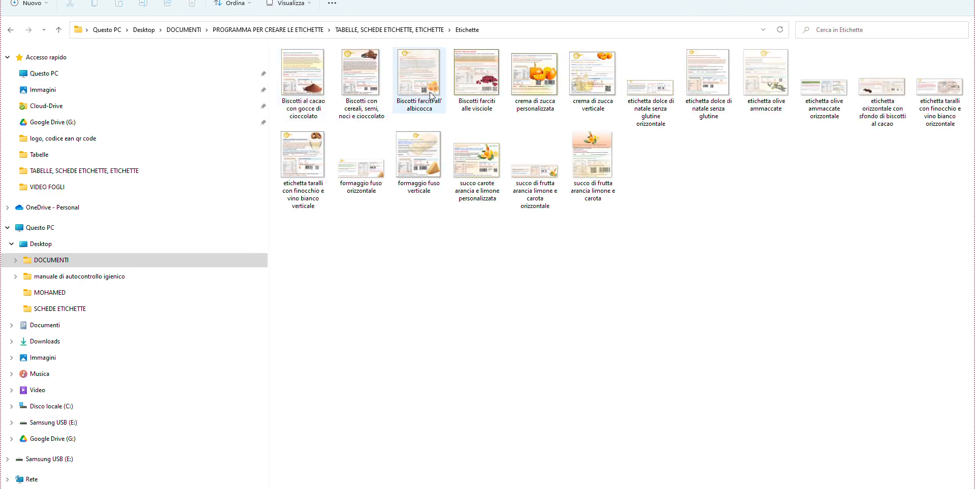
pyautogui.doubleClick(650, 91)
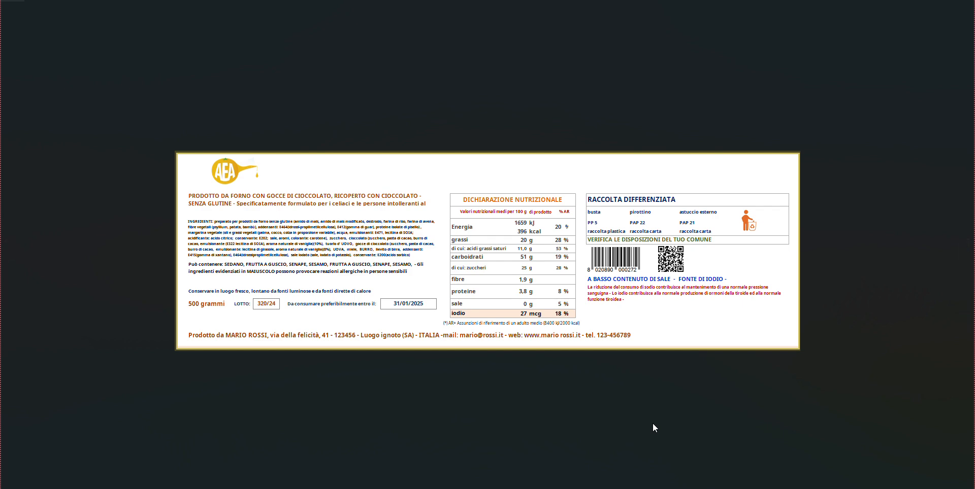
pyautogui.click(965, 1)
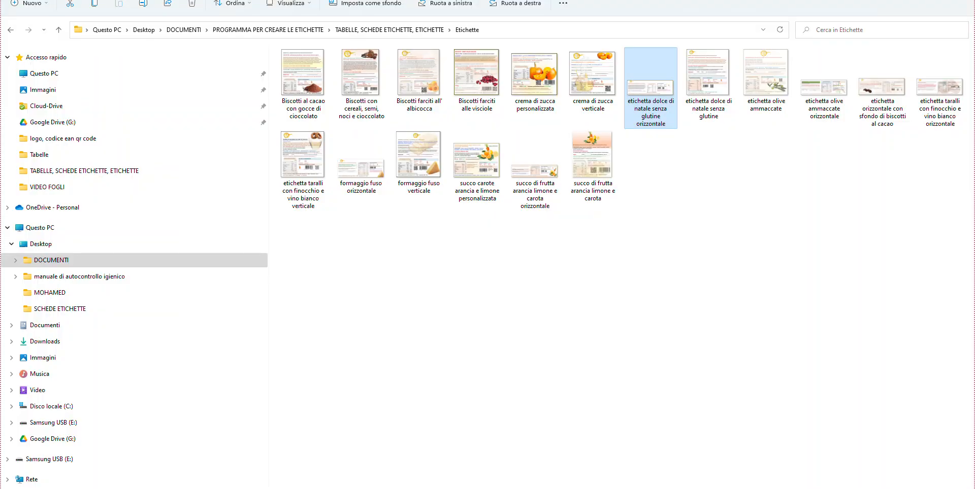